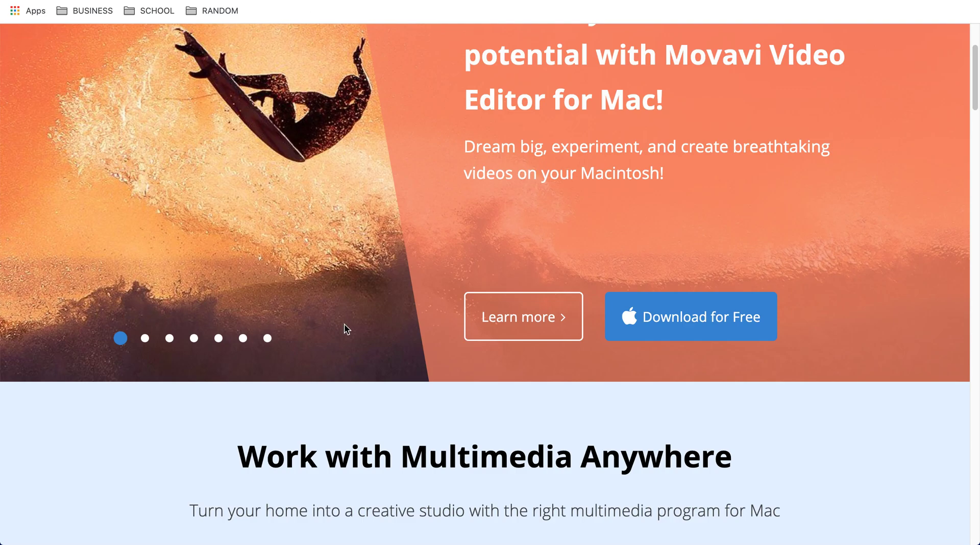
Look through the Movavi homepage, including the Movavi Screen Recorder for Mac section
scroll(348, 330, "down", 8)
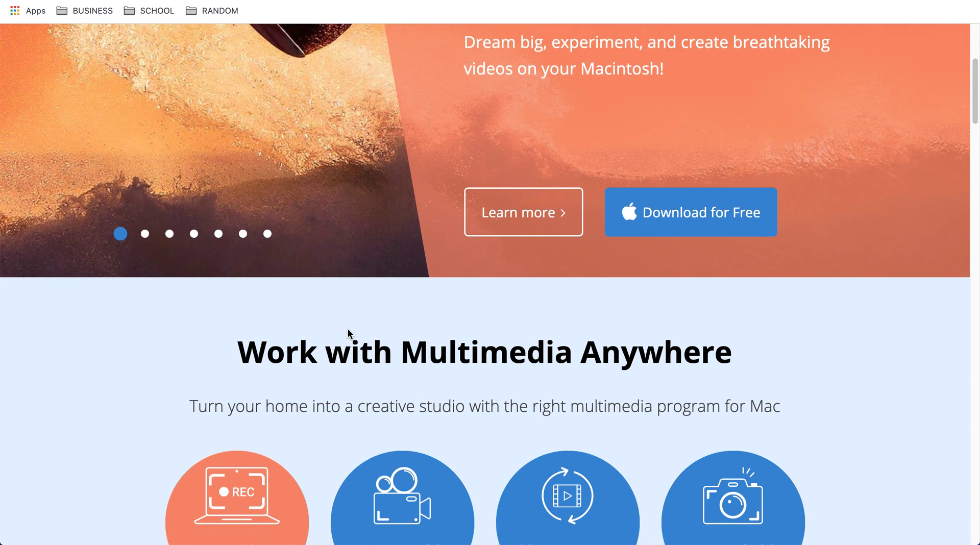
scroll(347, 329, "down", 5)
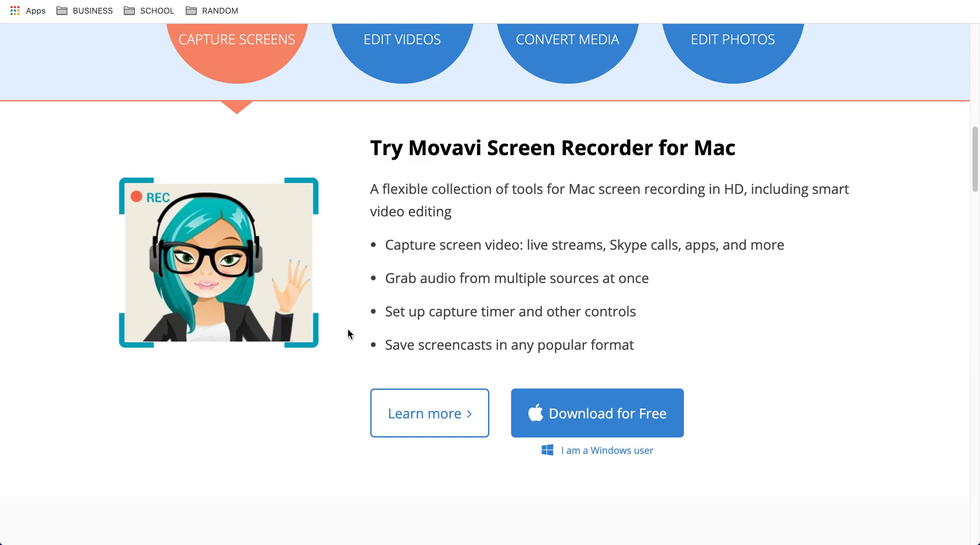
scroll(349, 333, "down", 6)
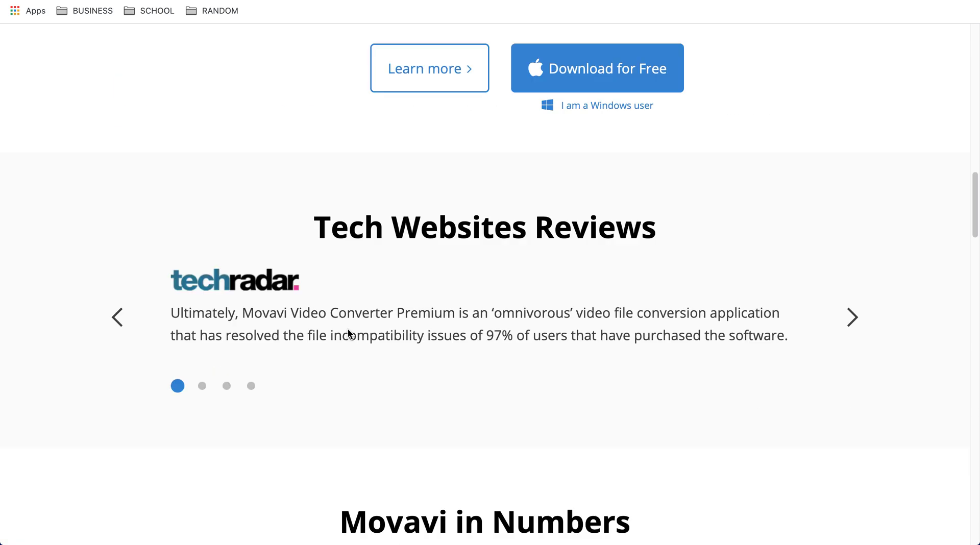
scroll(348, 330, "up", 18)
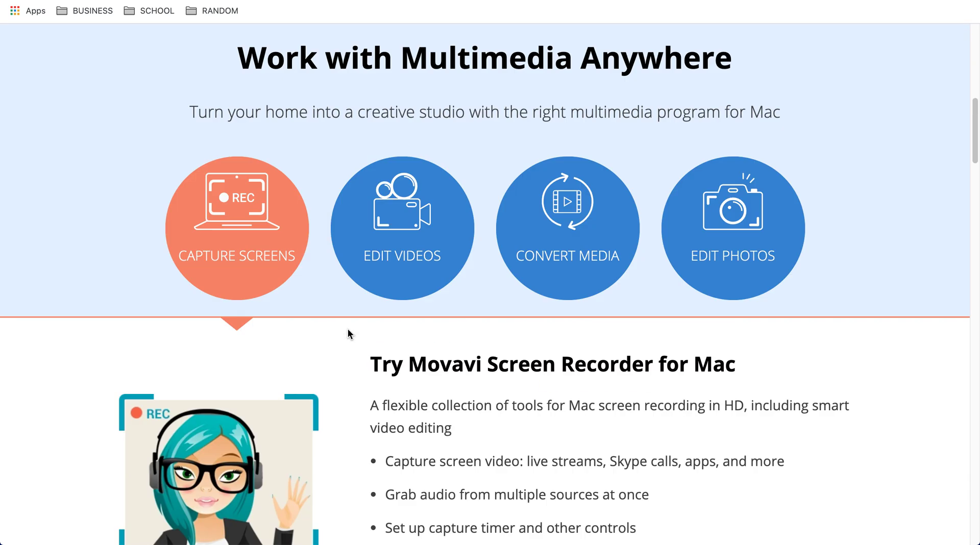
scroll(347, 334, "up", 3)
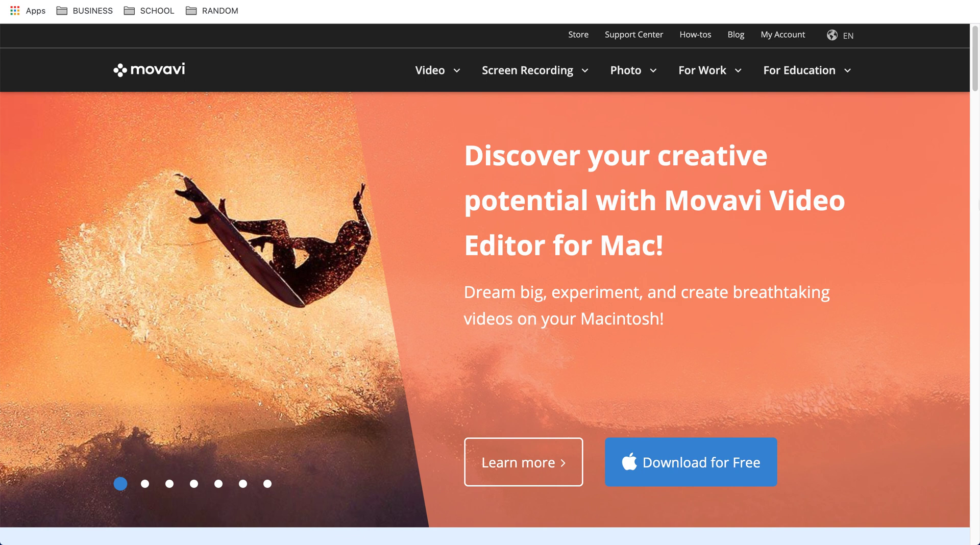
mouse_move(974, 69)
left_mouse_down()
mouse_move(974, 94)
mouse_move(974, 61)
left_mouse_up()
left_click_drag(975, 57, 975, 143)
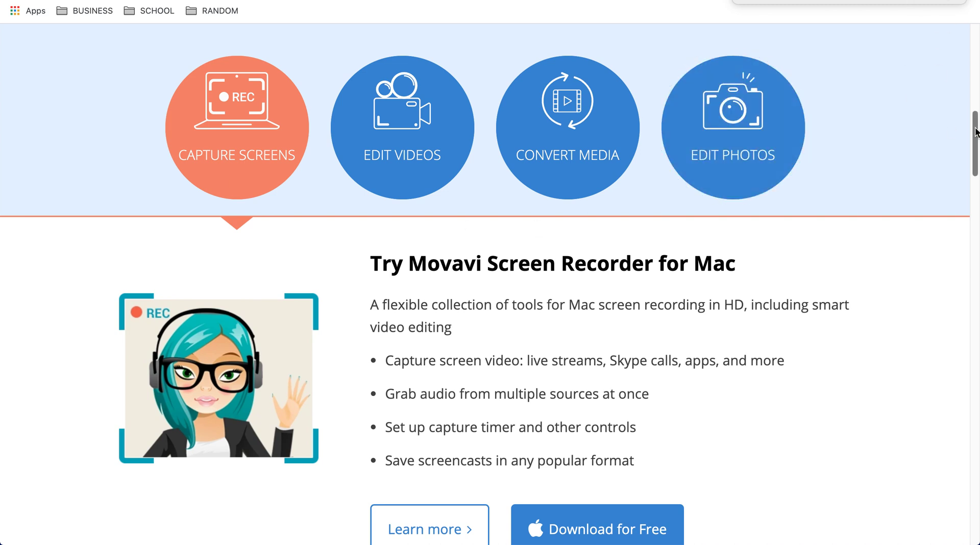
left_click_drag(974, 133, 972, 41)
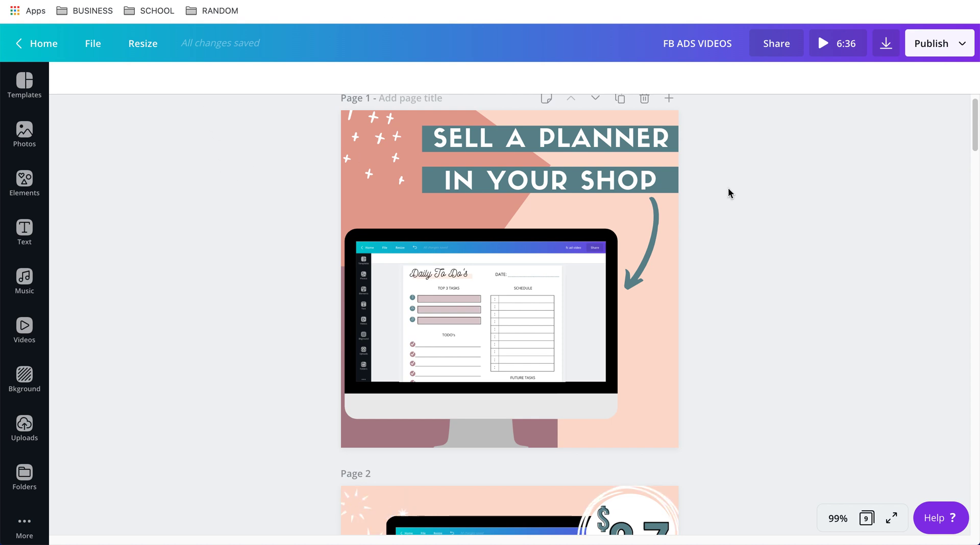
Browse the pin template pages in the PERSONAL COPY design and return to its first page
left_click_drag(975, 120, 975, 128)
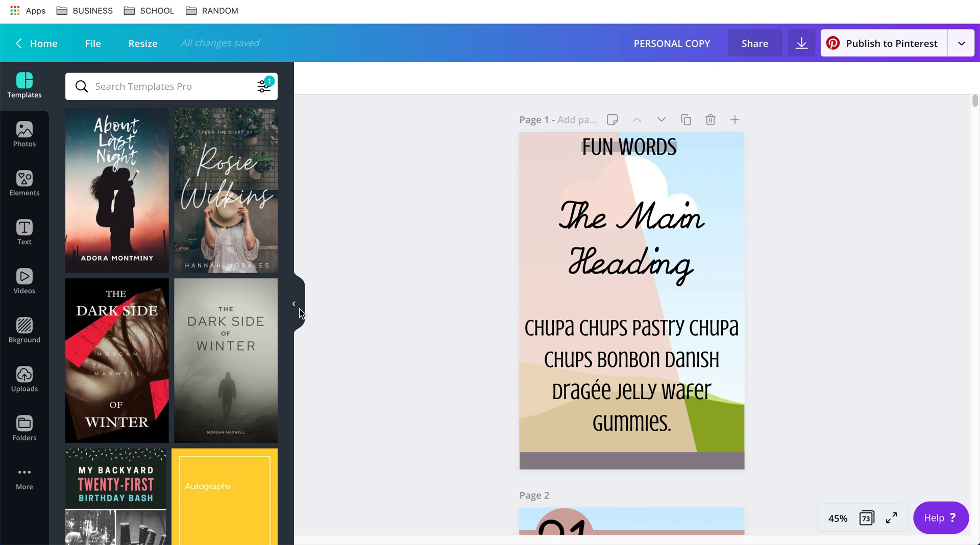
left_click(294, 306)
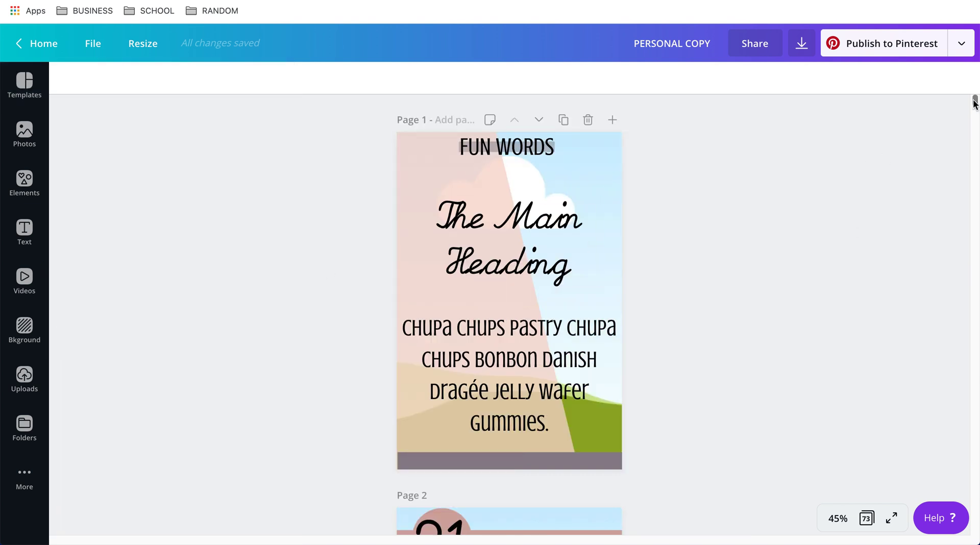
mouse_move(975, 105)
left_mouse_down()
mouse_move(975, 115)
mouse_move(975, 96)
left_mouse_up()
left_click_drag(975, 101, 964, 287)
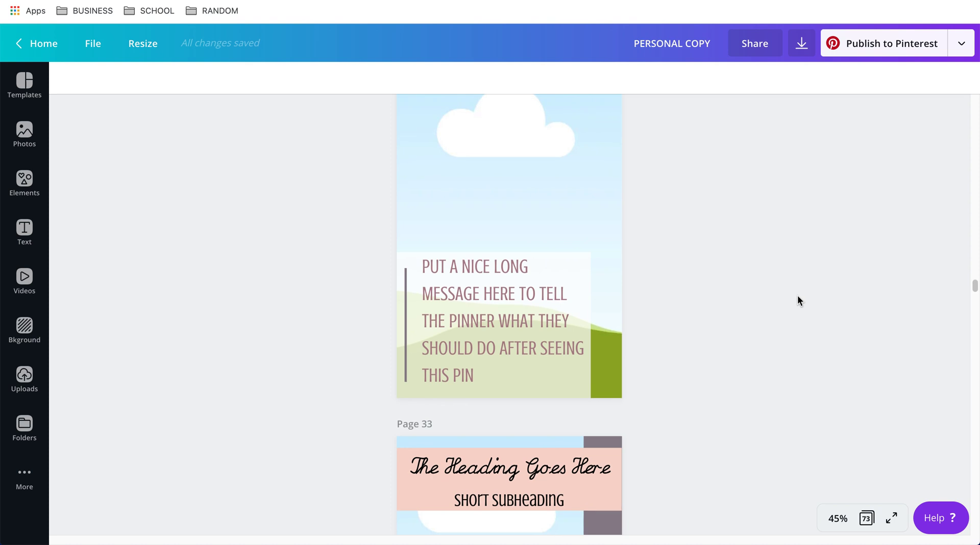
left_click_drag(975, 284, 975, 304)
left_click_drag(972, 352, 972, 426)
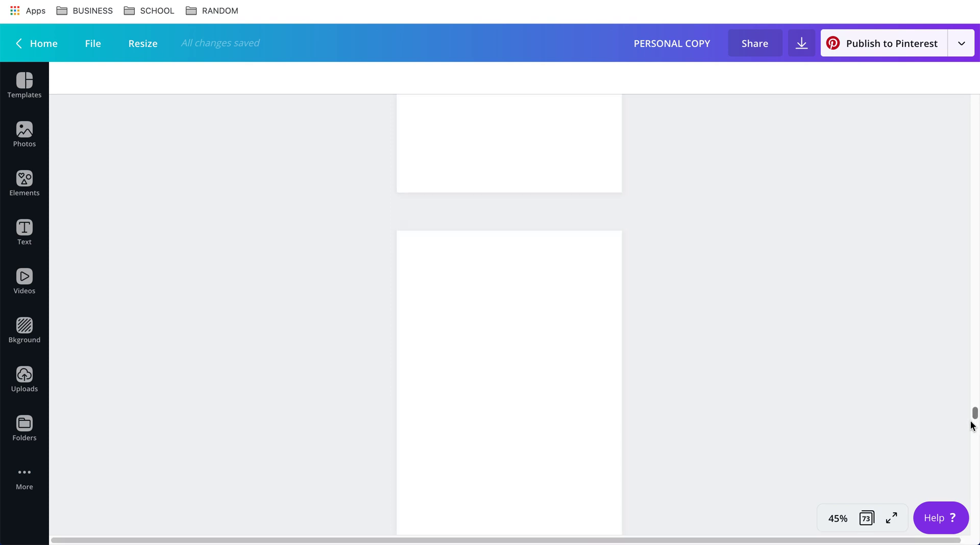
left_click(972, 450)
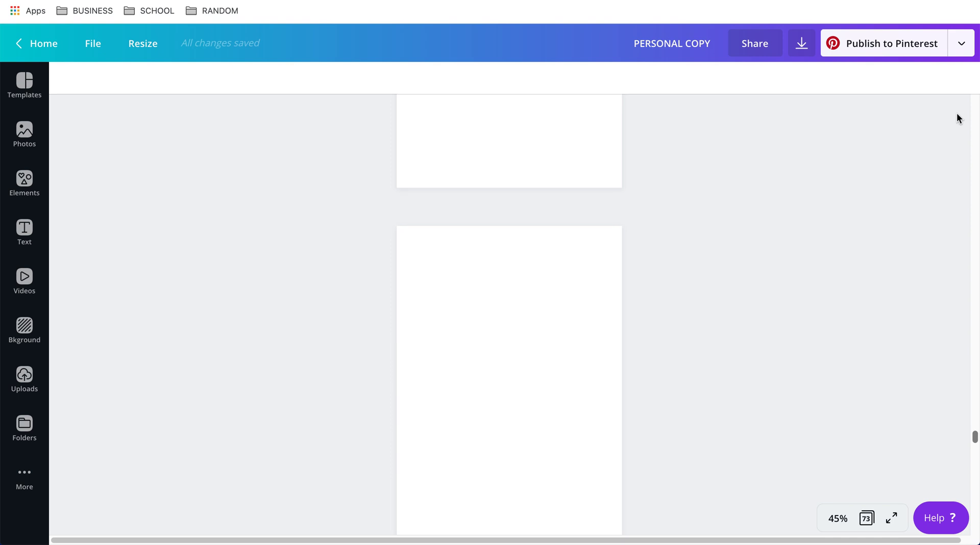
key("Home")
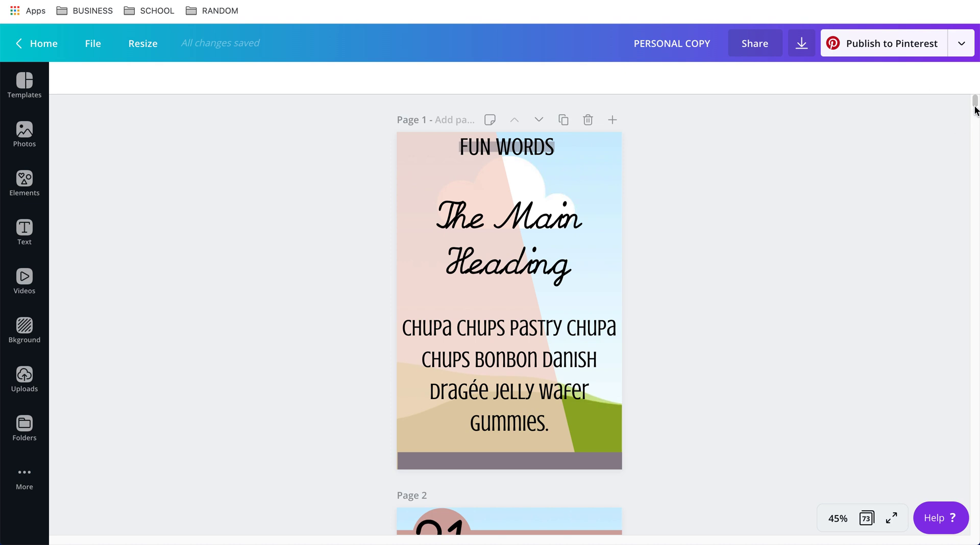
scroll(975, 105, "down", 20)
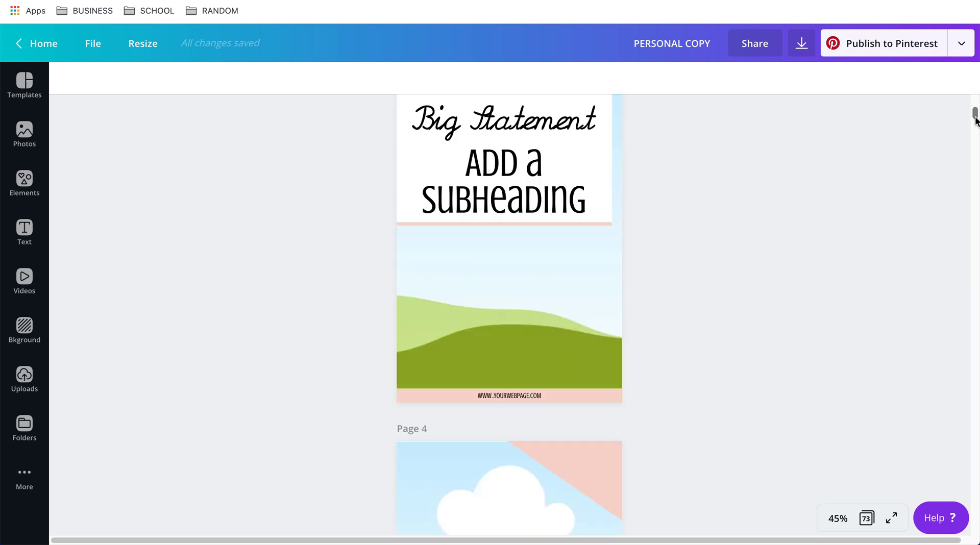
scroll(974, 107, "up", 20)
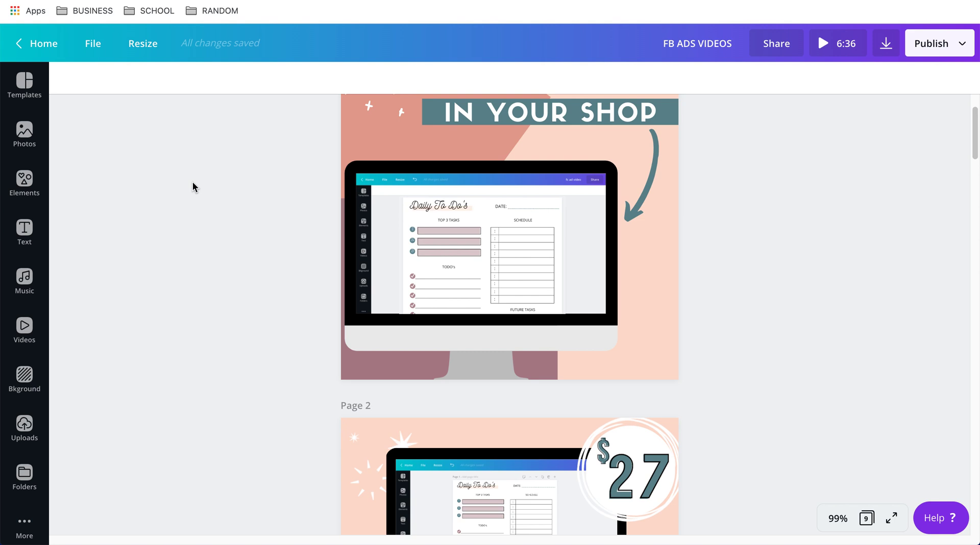
Show all pages of the FB ADS VIDEOS design in a grid overview with none selected
scroll(193, 186, "down", 4)
left_click(865, 517)
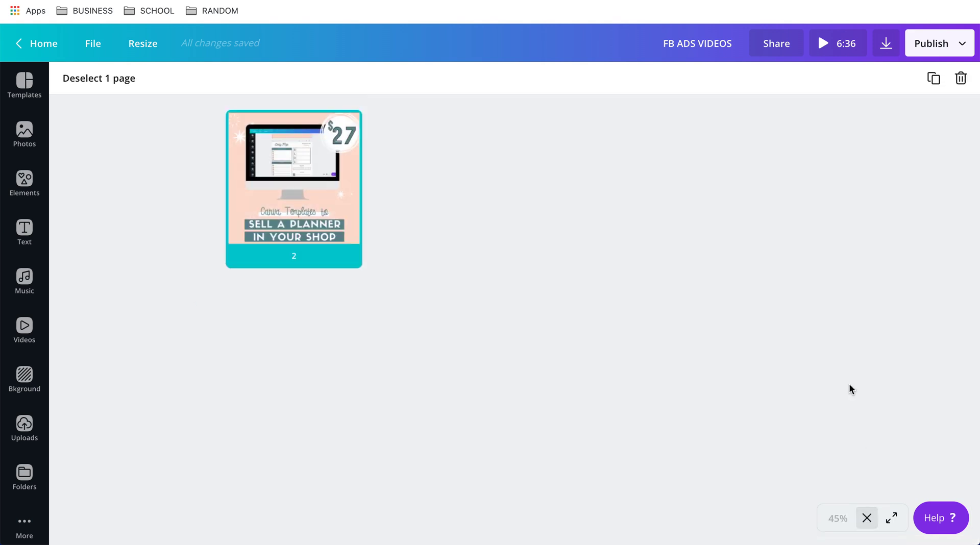
key("Escape")
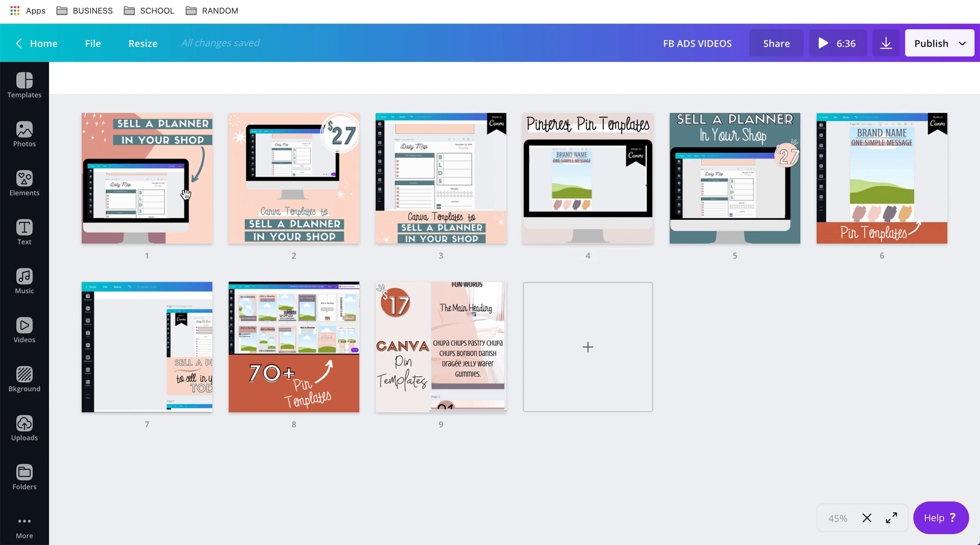
Show the uploaded videos and preview the 0:21 pin template recording
left_click(23, 425)
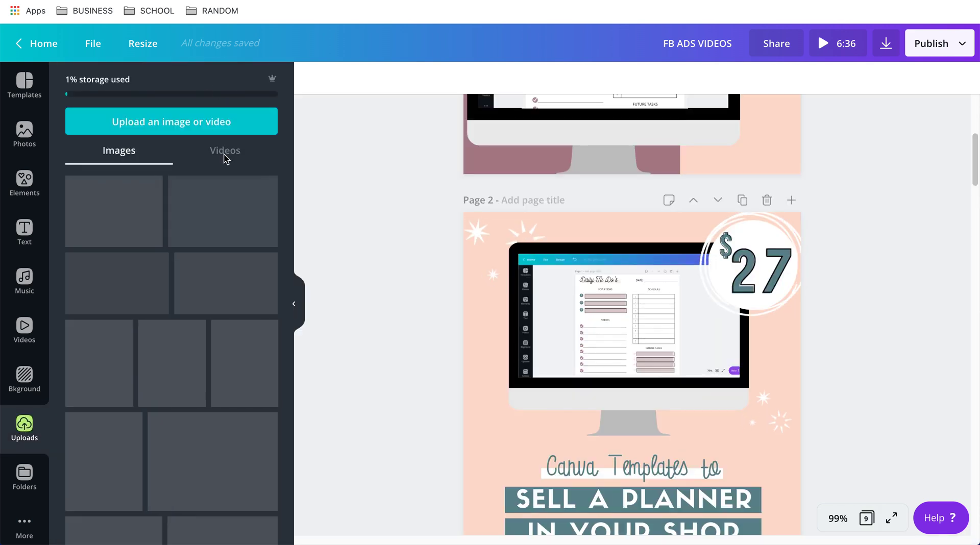
left_click(231, 152)
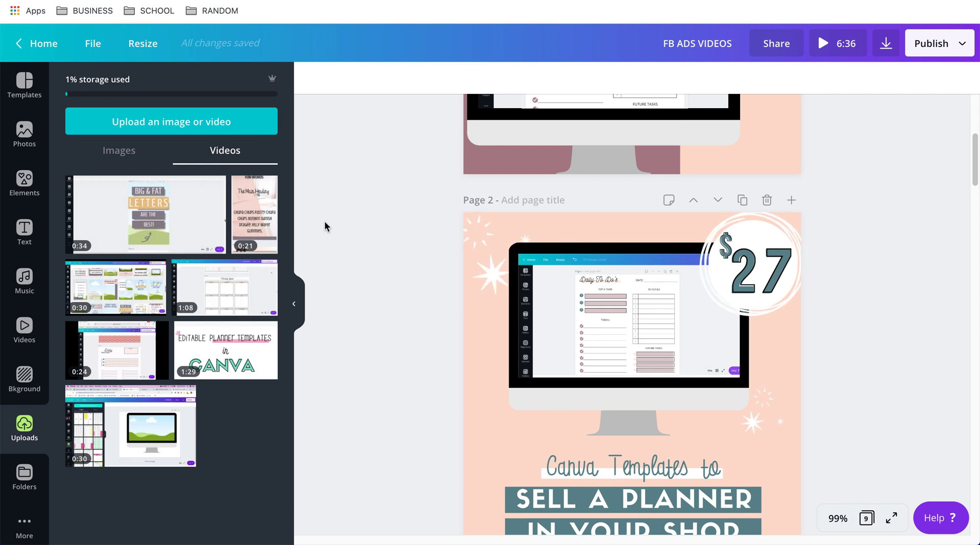
mouse_move(256, 210)
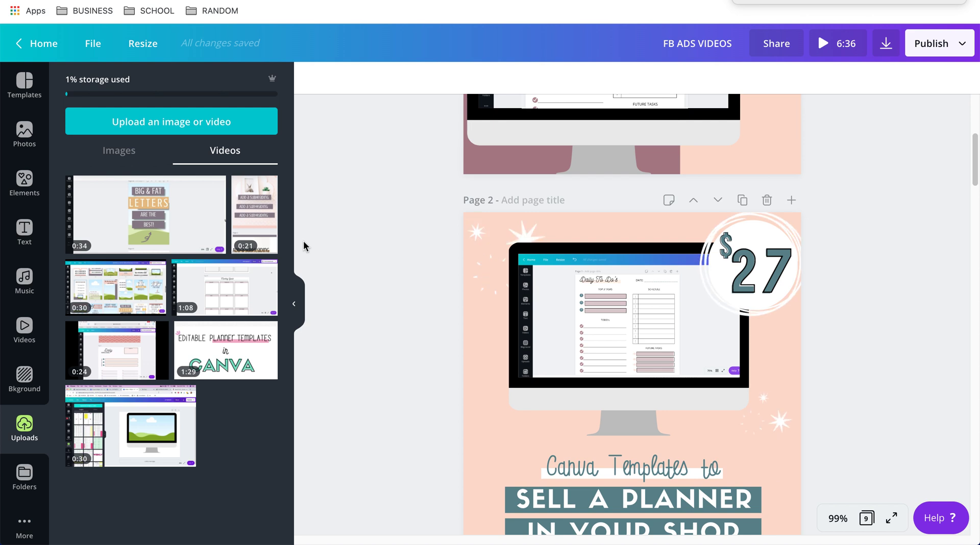
mouse_move(260, 229)
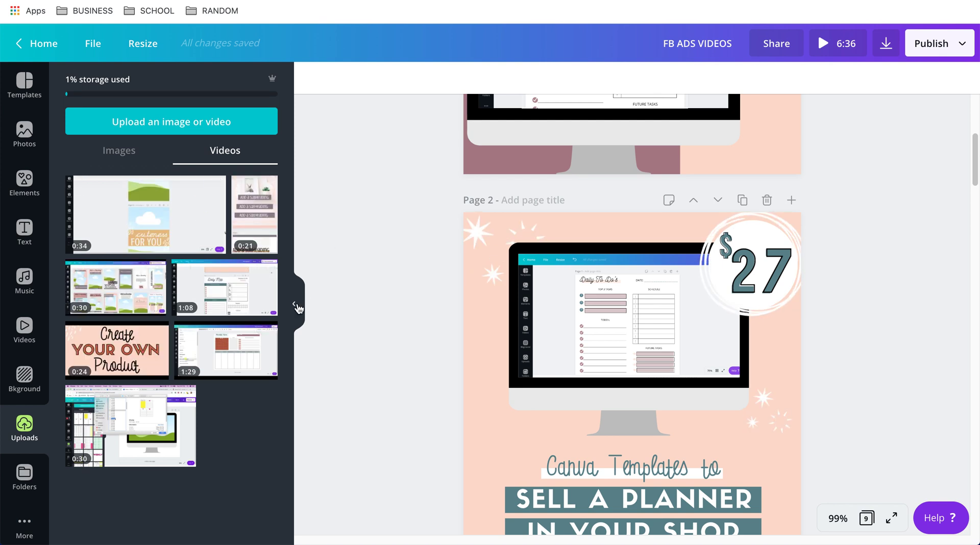
Go to page 9 of the ad design and check the custom size among the resize options
left_click(295, 304)
left_click_drag(975, 146, 968, 510)
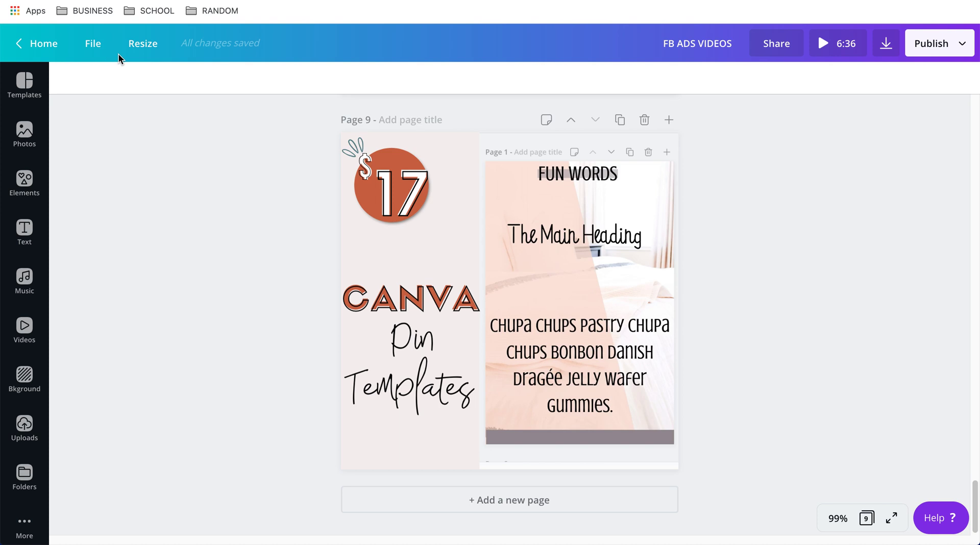
left_click(150, 51)
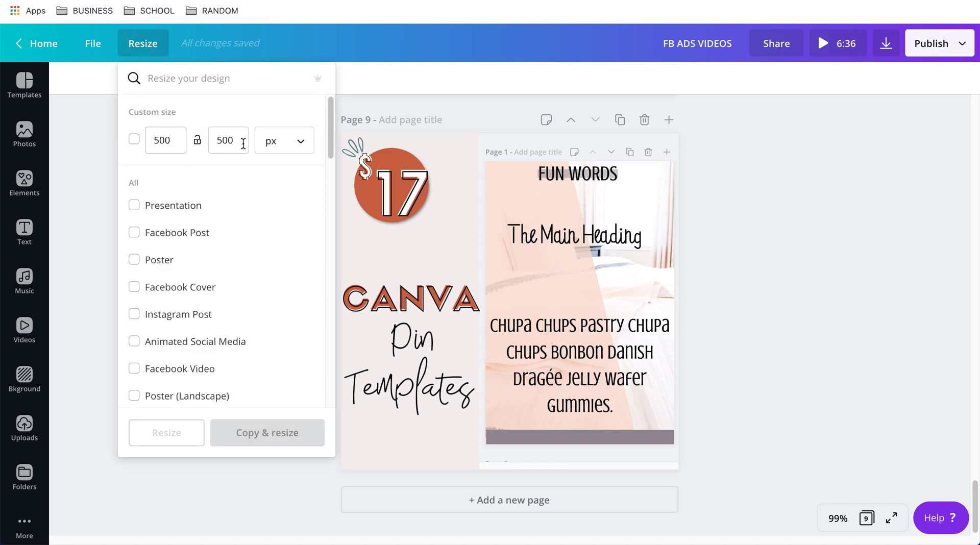
left_click(792, 286)
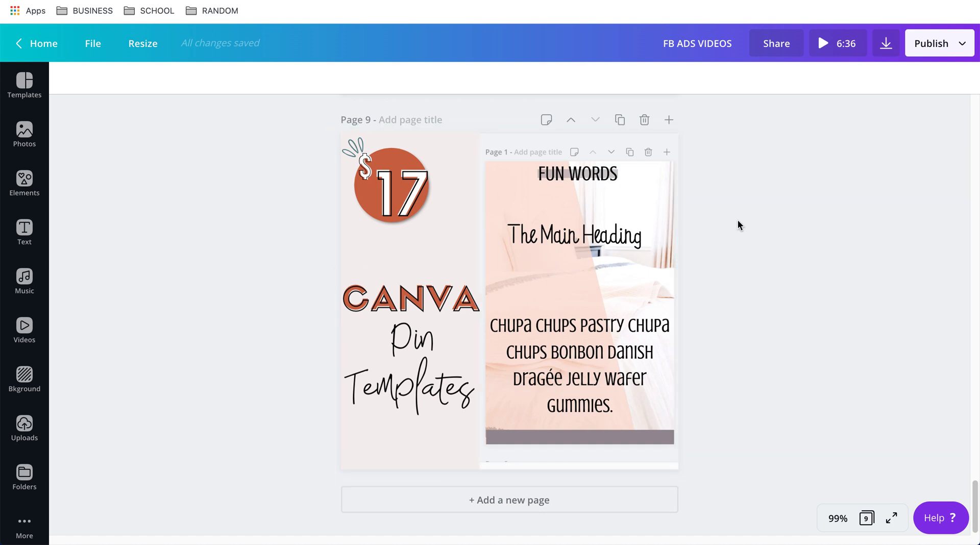
Move the pin template video on page 9 slightly to the right and upward
left_click(597, 255)
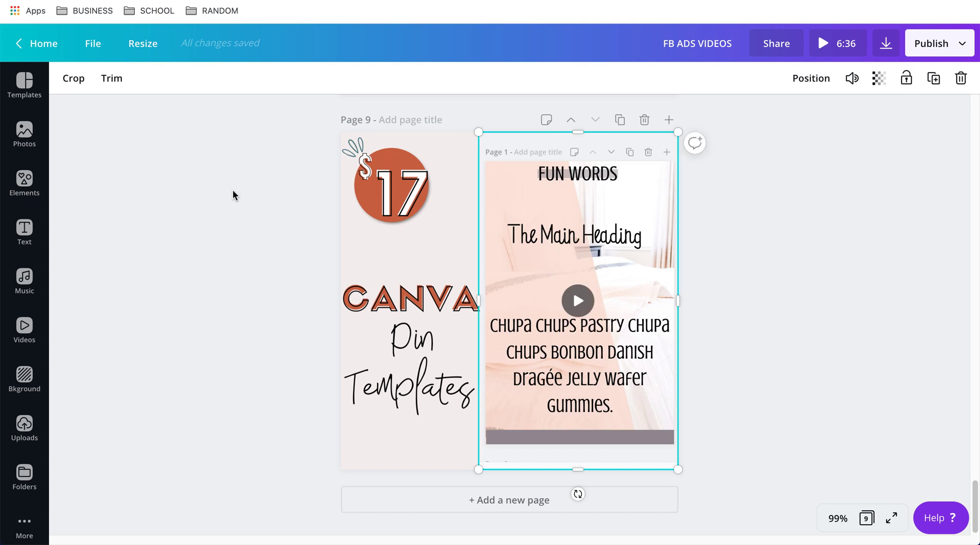
left_click_drag(566, 225, 615, 153)
mouse_move(477, 214)
left_mouse_down()
mouse_move(337, 215)
mouse_move(545, 222)
mouse_move(491, 204)
left_mouse_up()
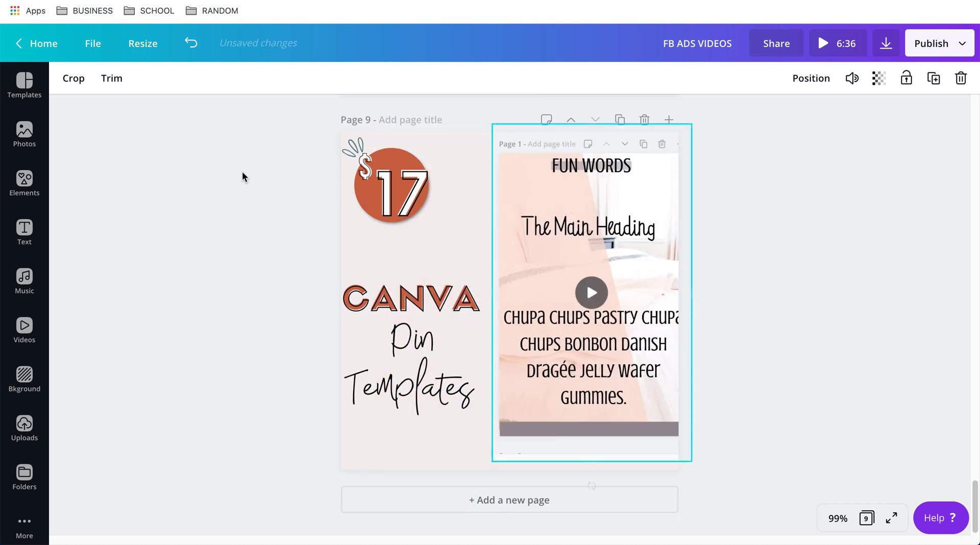
Place another copy of the 0:21 uploaded video on page 9 and delete it again
left_click(24, 426)
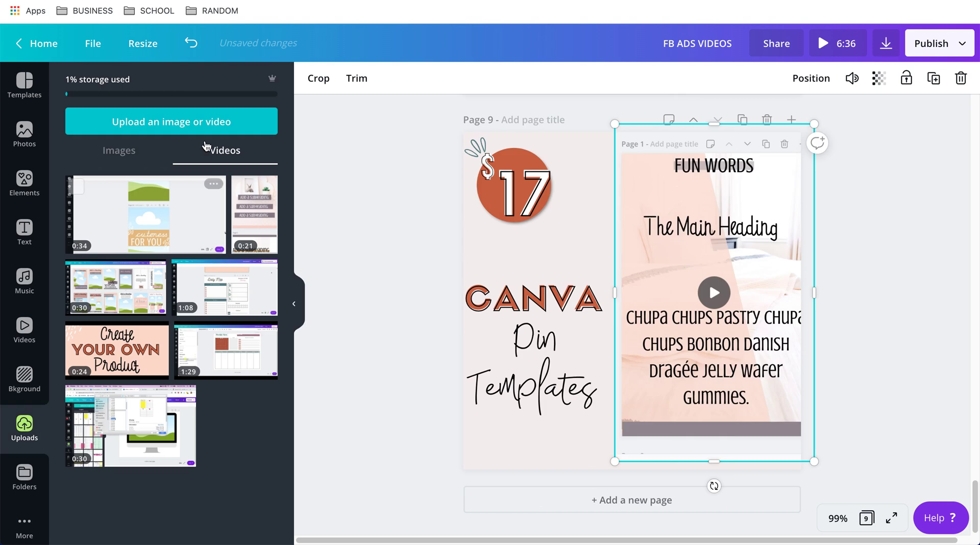
mouse_move(256, 226)
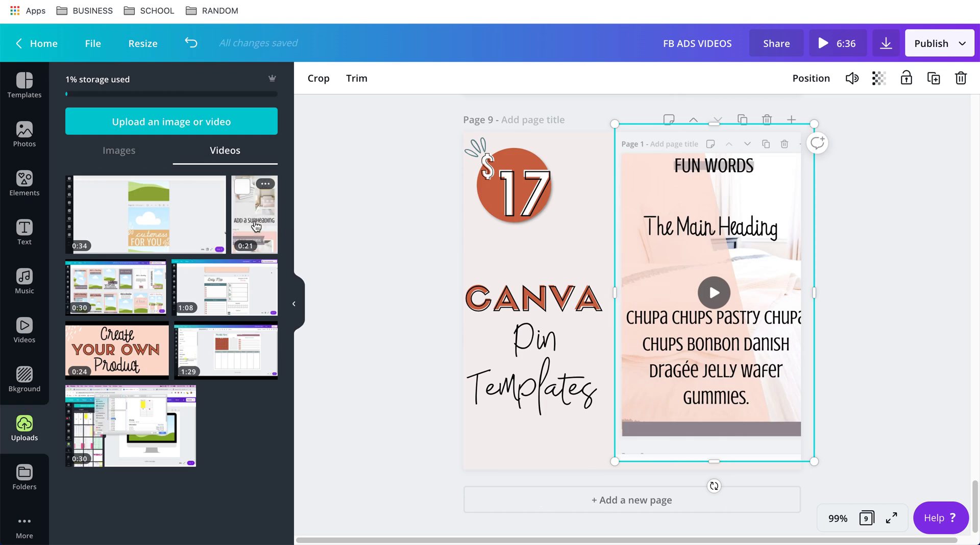
left_click_drag(256, 227, 571, 247)
key("Delete")
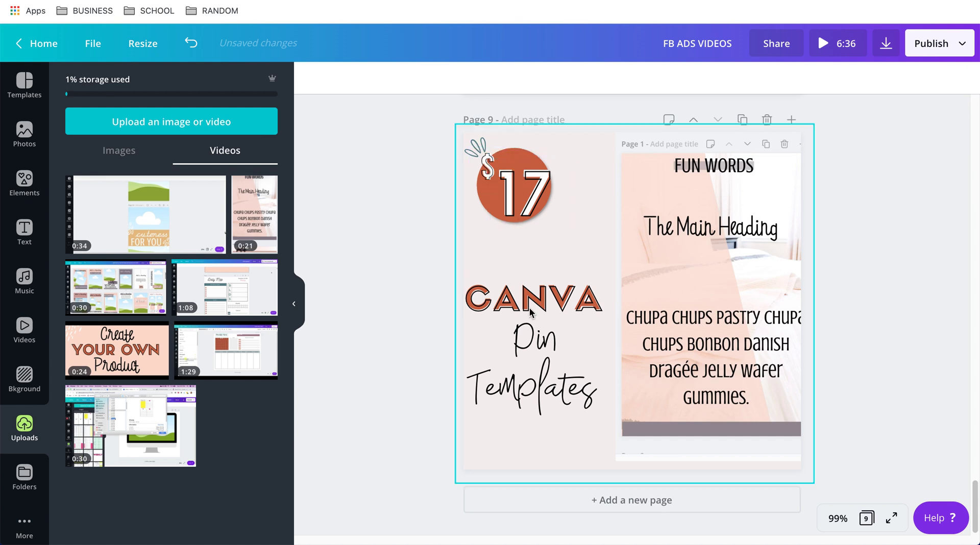
left_click(295, 307)
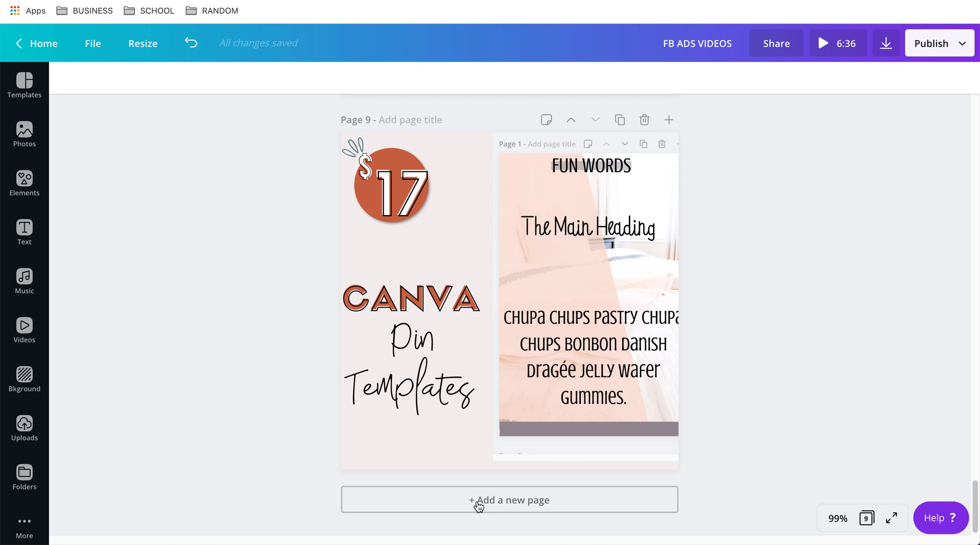
Add a new blank page after page 9
left_click(478, 501)
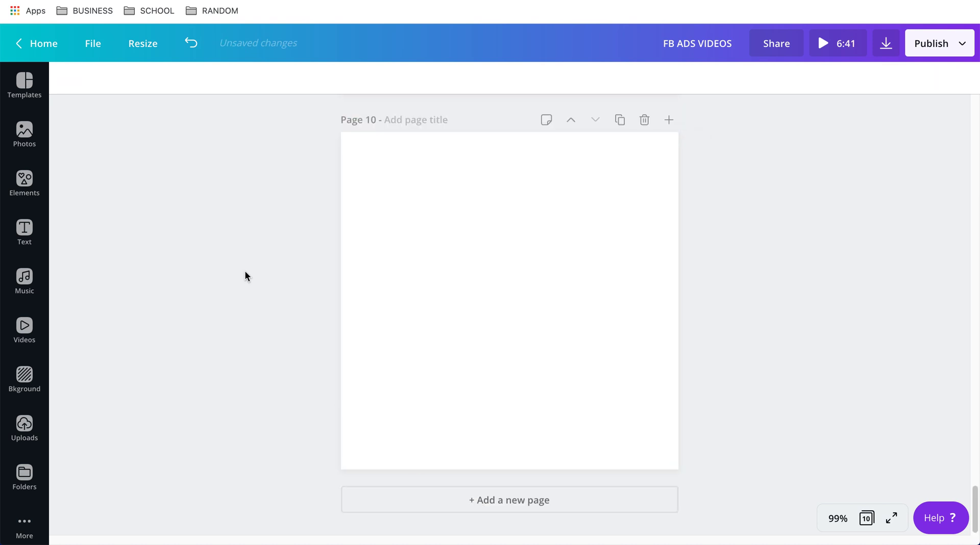
left_click_drag(975, 489, 976, 510)
left_click(532, 258)
left_click(173, 212)
Insert a square shape on page 10 and move it slightly right and up from the page centre
left_click(25, 181)
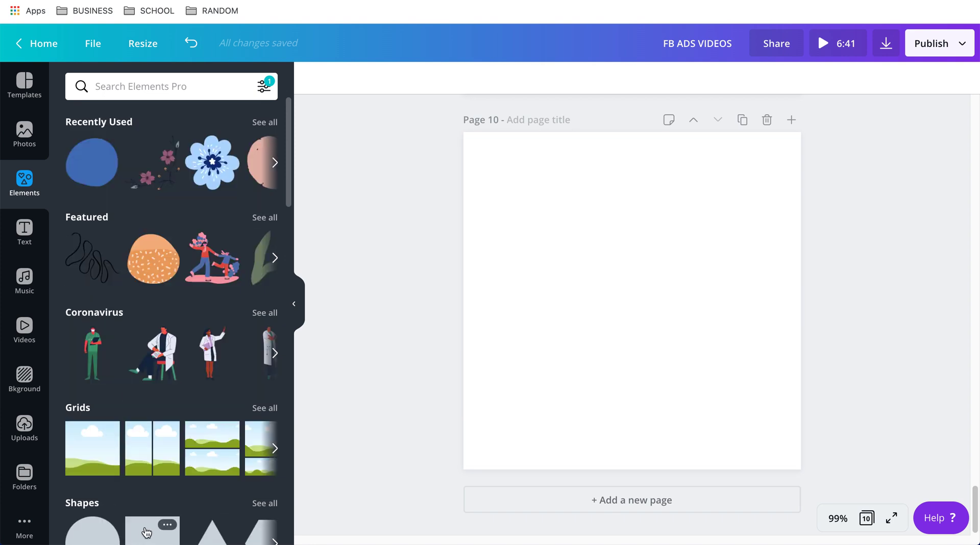
left_click(146, 532)
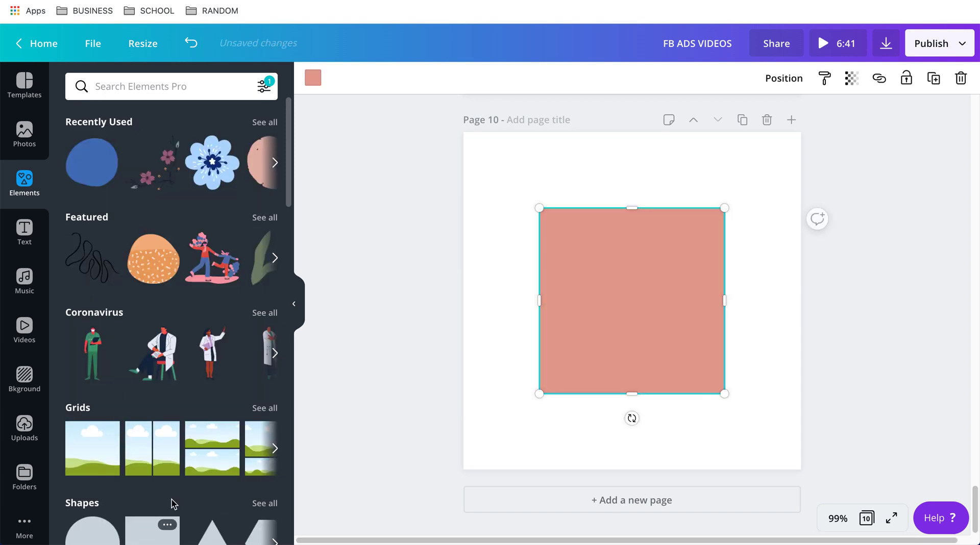
left_click(297, 306)
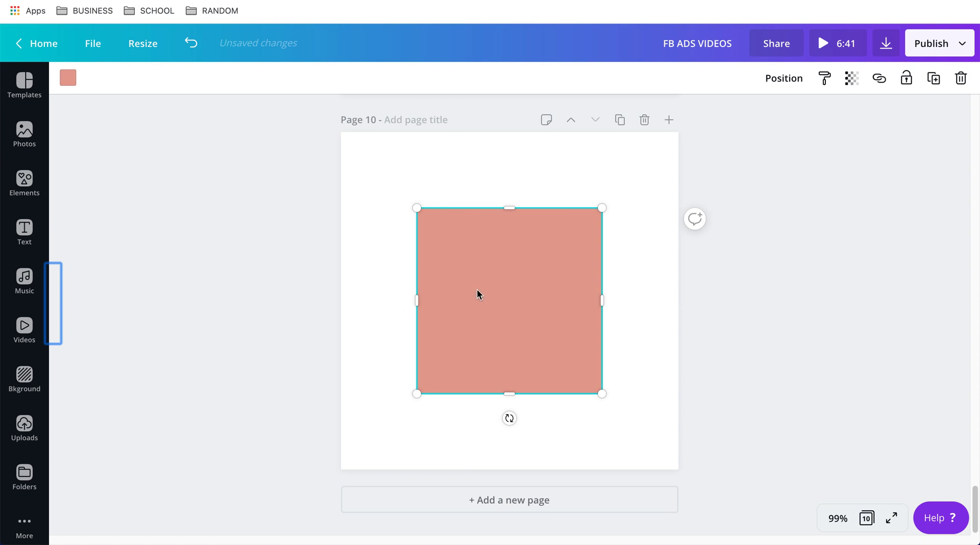
left_click_drag(490, 288, 502, 280)
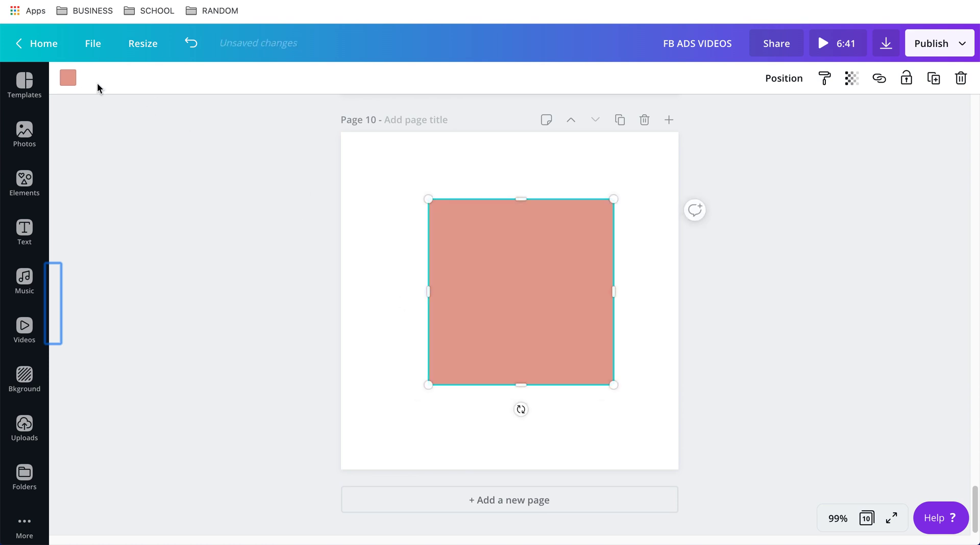
Recolour the square on page 10 to the pale pink of the ONLINE TEMPLATE SHOP palette and enlarge it to about 587 × 587, covering the page
left_click(74, 82)
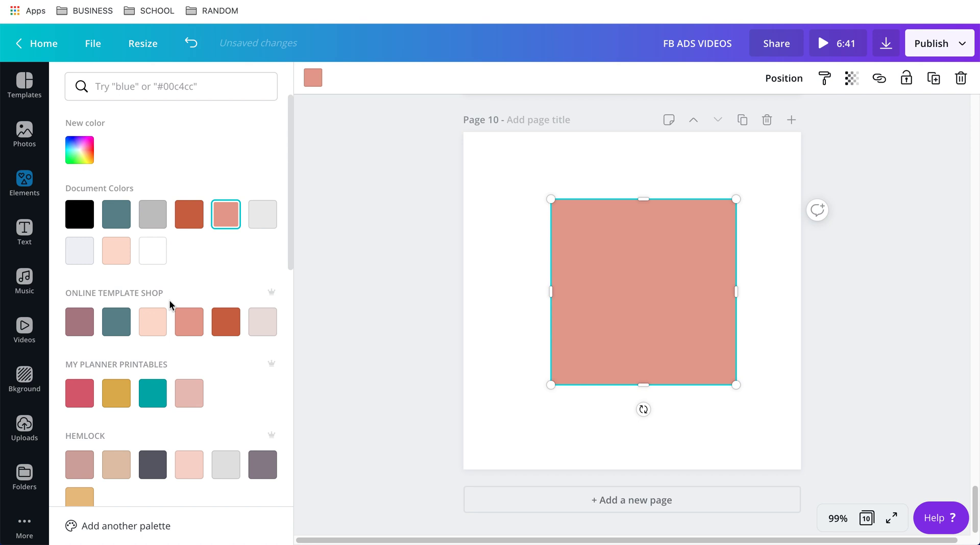
left_click(263, 321)
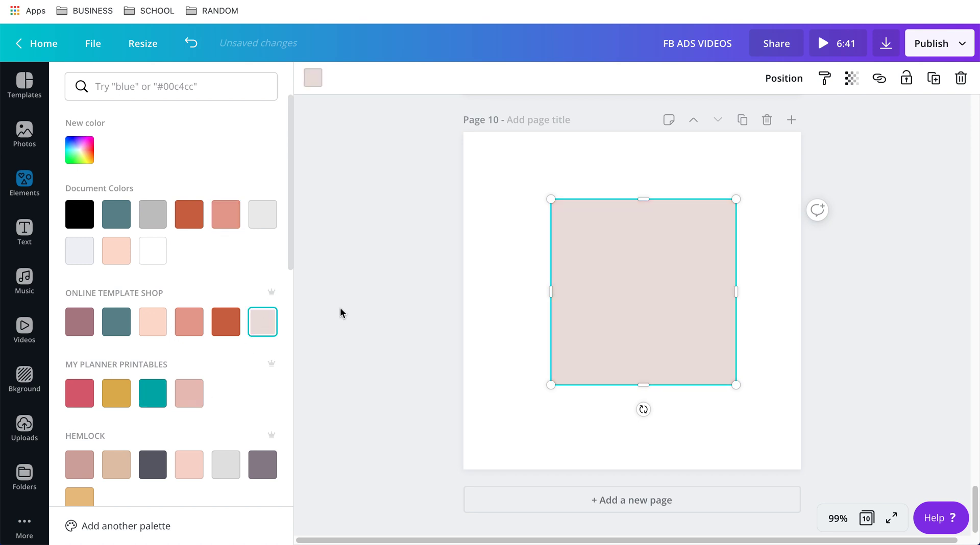
left_click_drag(548, 199, 393, 124)
left_click_drag(736, 385, 832, 481)
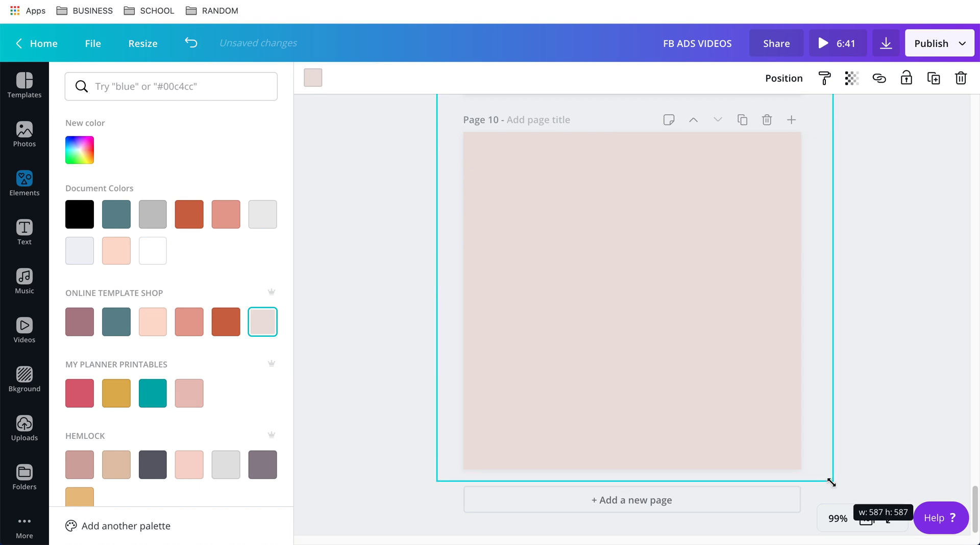
Set the transparency of the pale pink background square on page 10 to 47
left_click(878, 78)
left_click(928, 113)
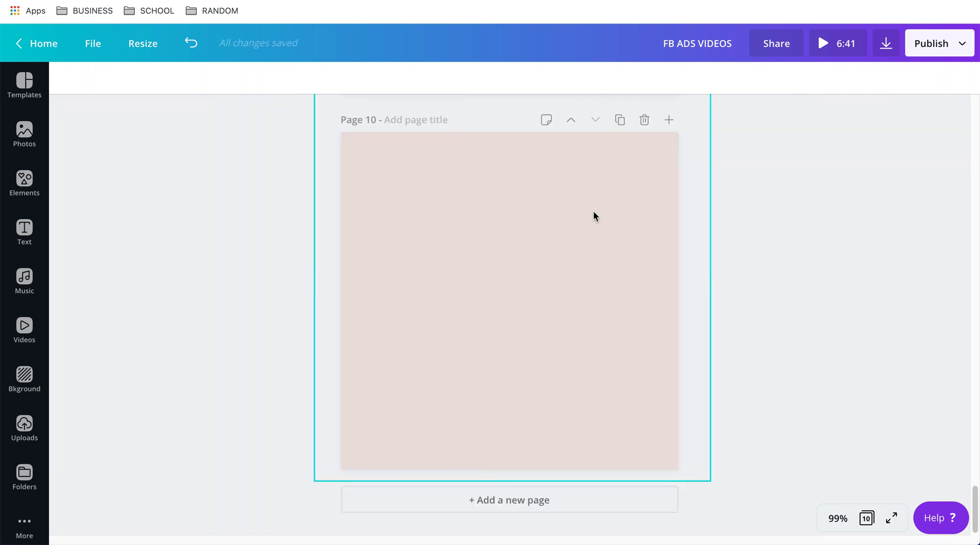
left_click(593, 210)
left_click(850, 79)
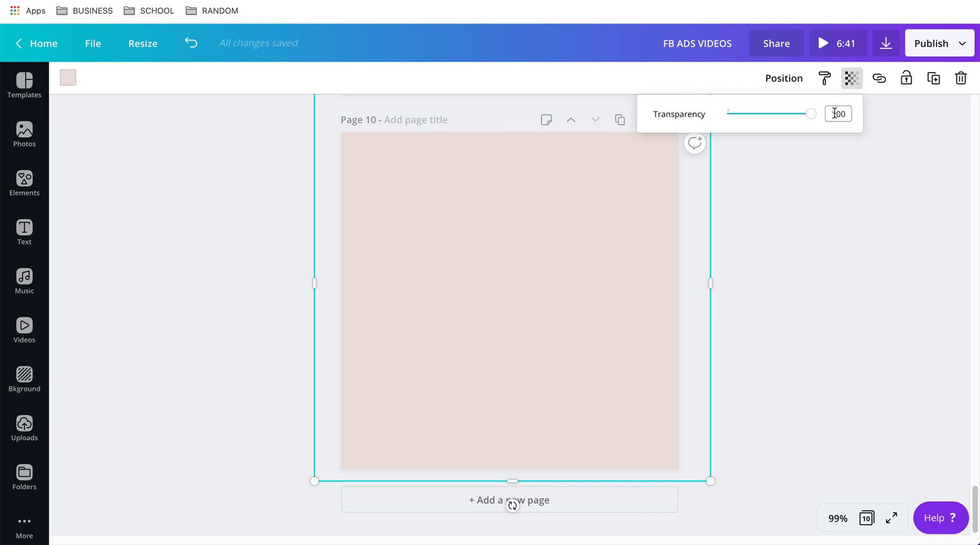
left_click_drag(812, 114, 767, 121)
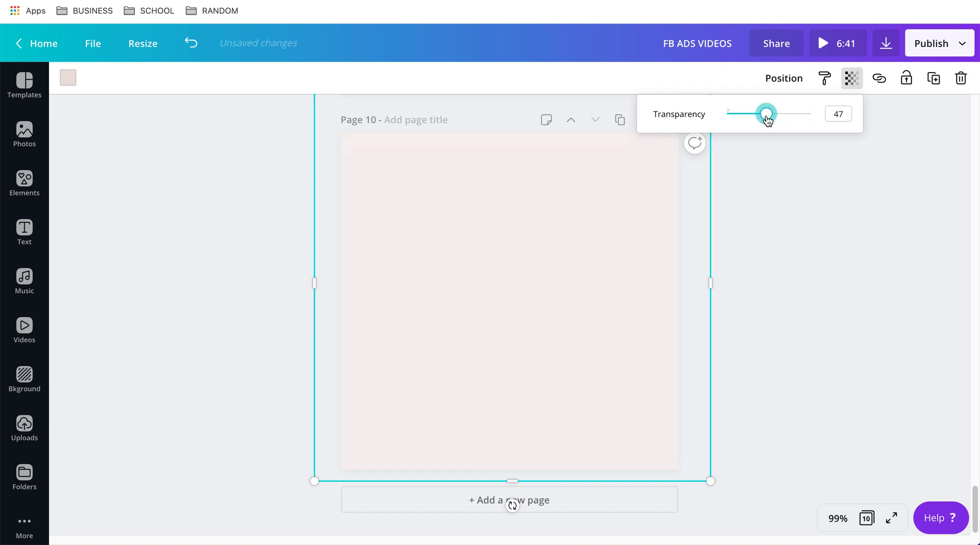
left_click(780, 287)
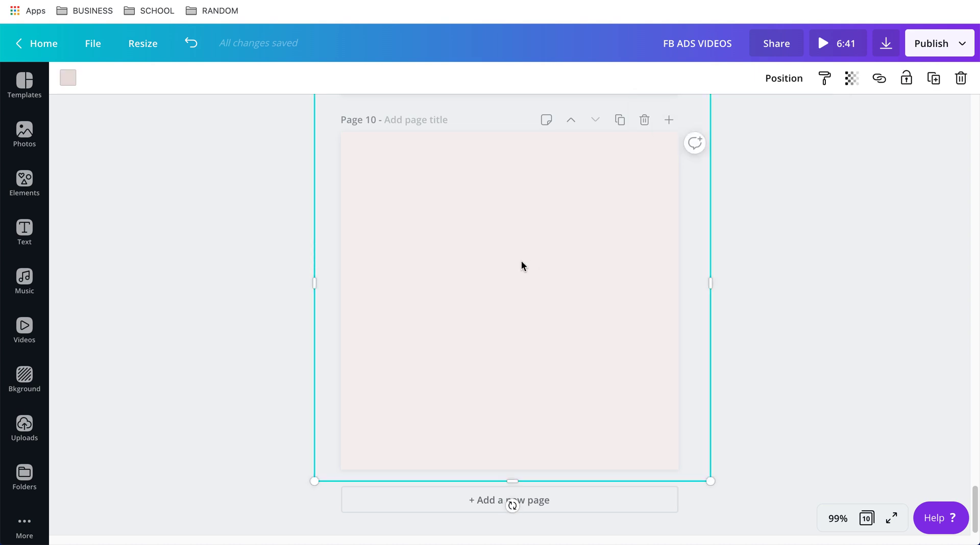
Lock the pale pink background square on page 10 in place
left_click(907, 78)
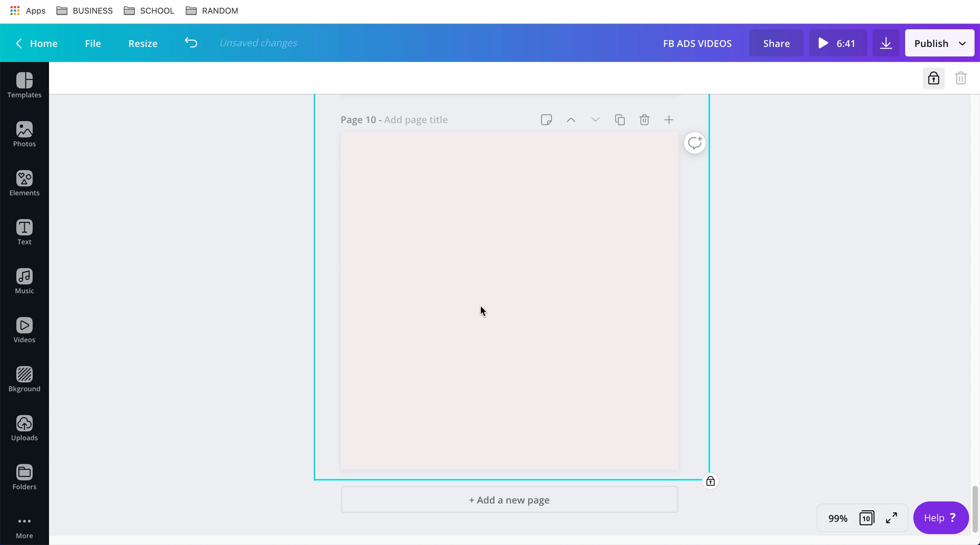
left_click(762, 317)
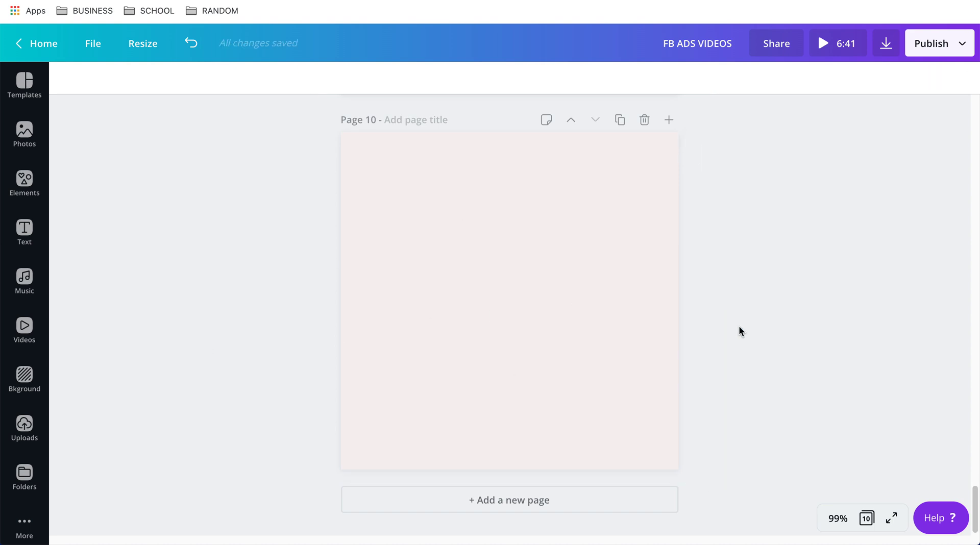
left_click(611, 305)
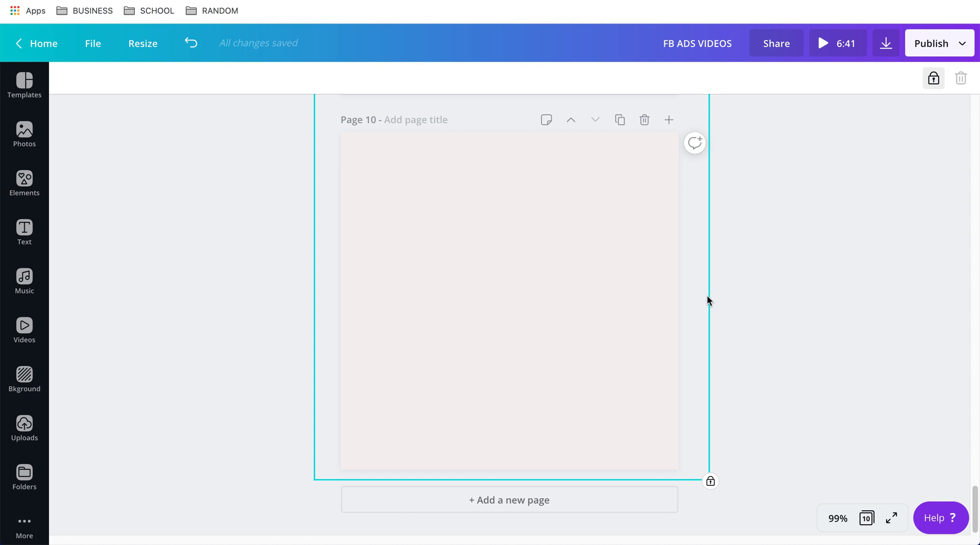
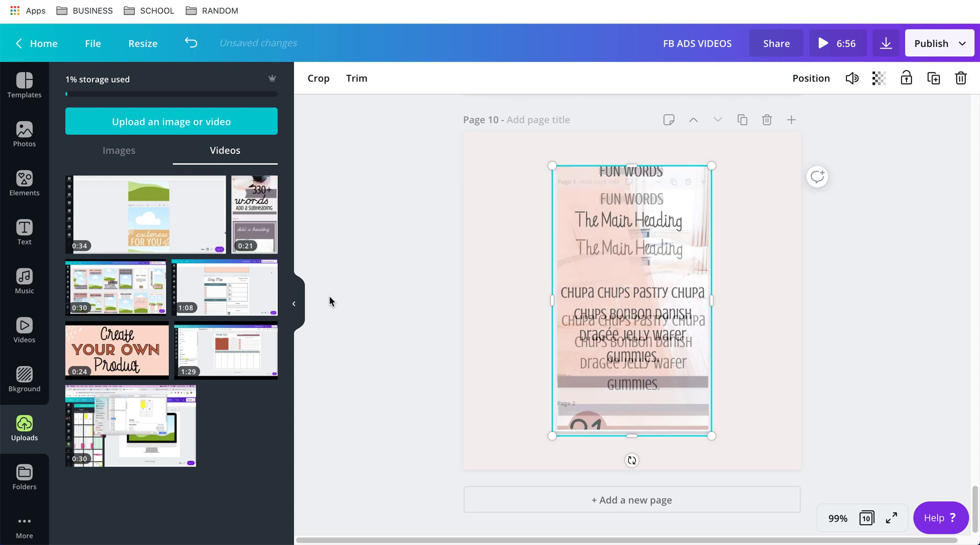
Move the pin template video on page 10 right and slightly up from the page centre, and pause its playback
left_click(296, 306)
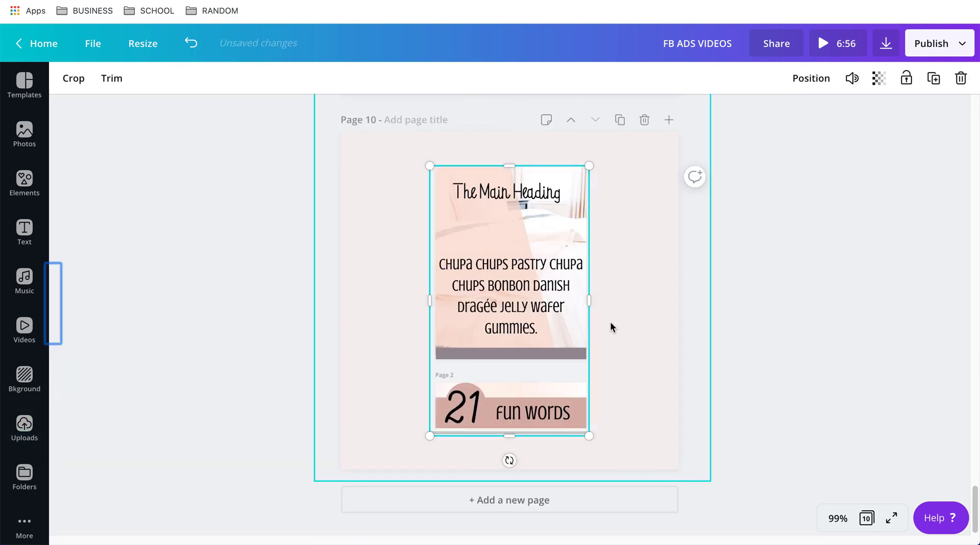
left_click_drag(482, 220, 521, 206)
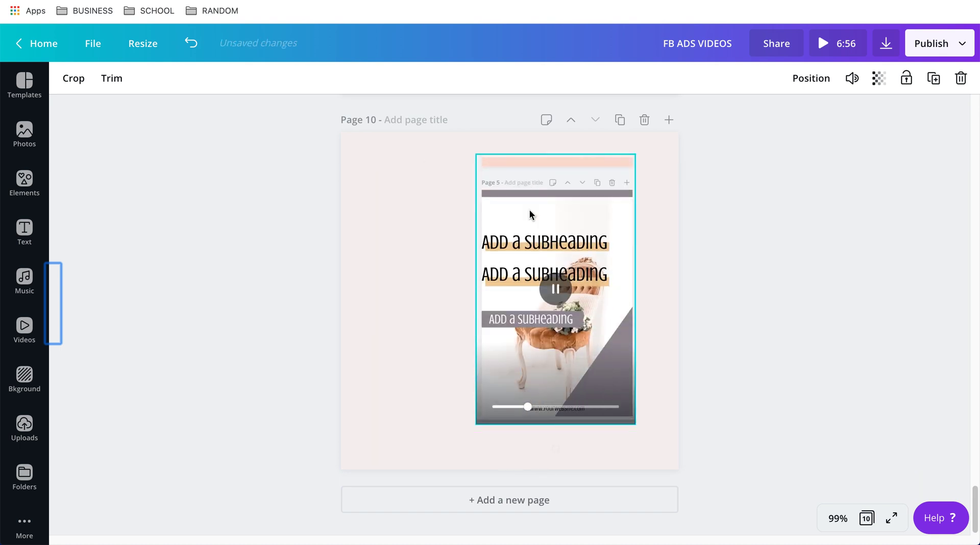
left_click(556, 288)
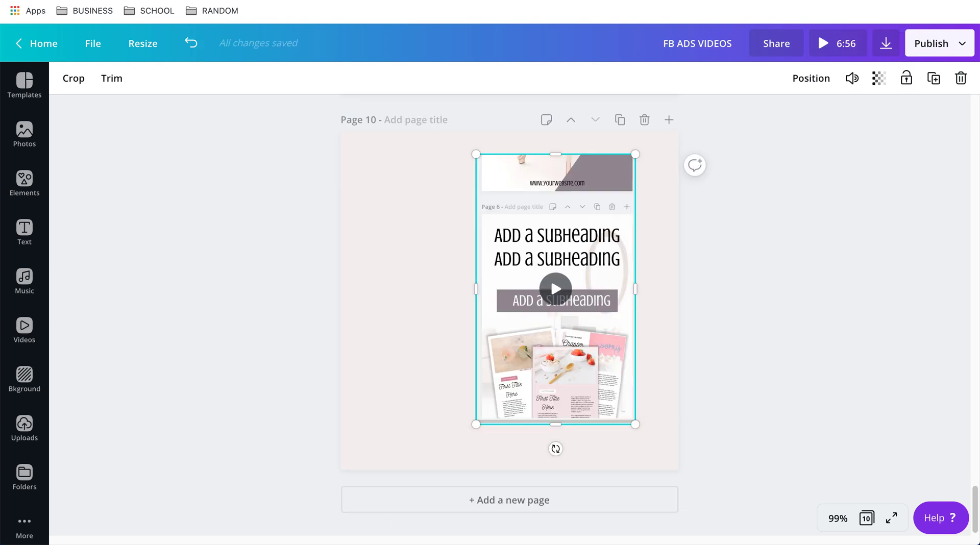
left_click(199, 209)
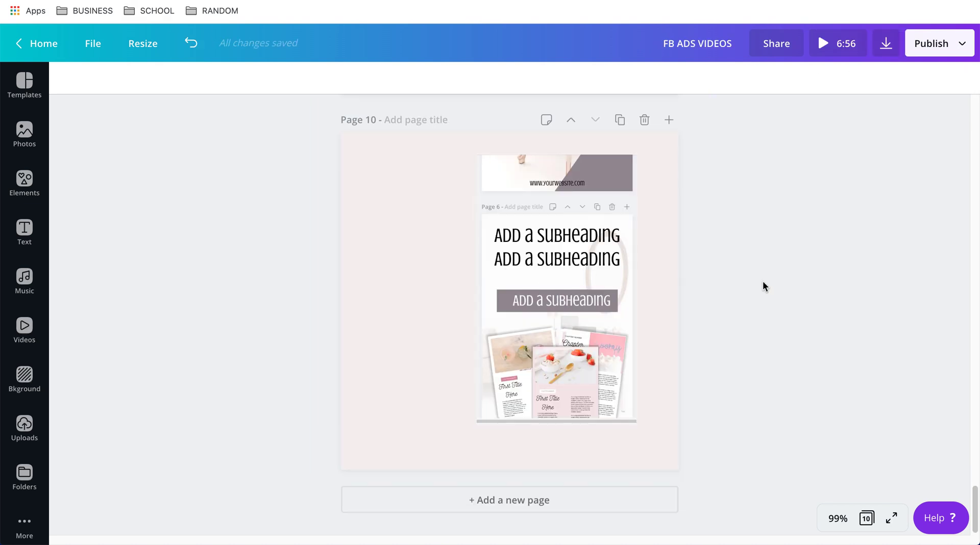
Align the pin template video with the top-right corner of page 10 and enlarge it proportionally to the full page height
left_click(546, 225)
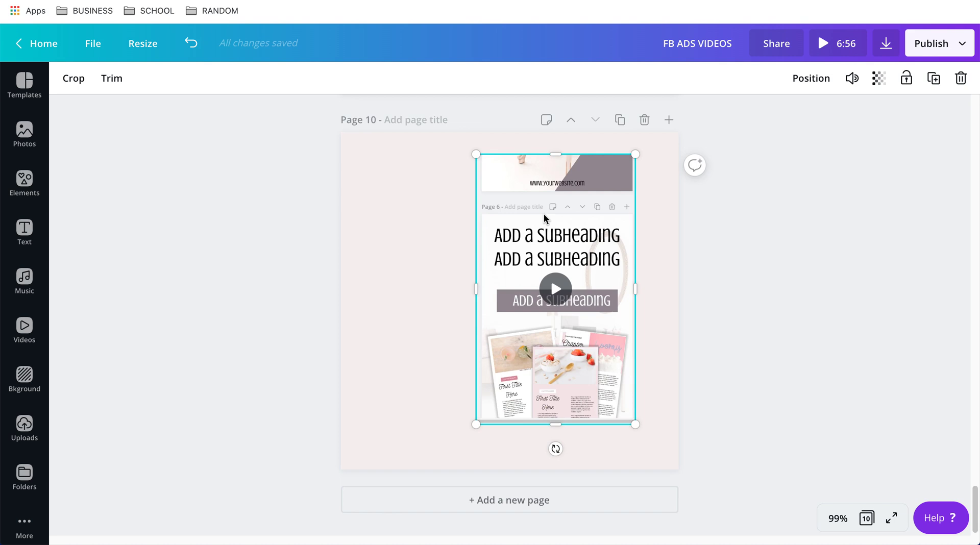
left_click_drag(538, 223, 560, 208)
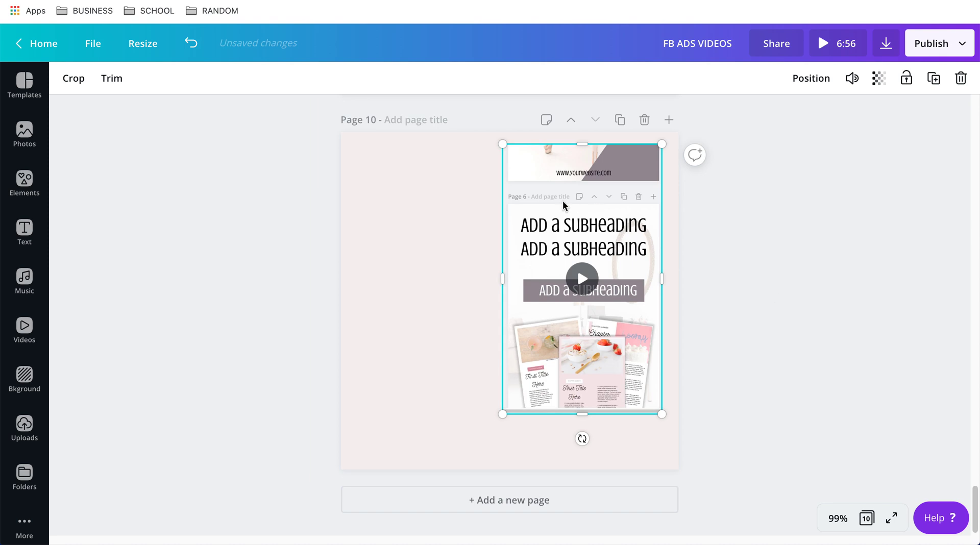
key("ctrl+z")
left_click_drag(561, 219, 597, 191)
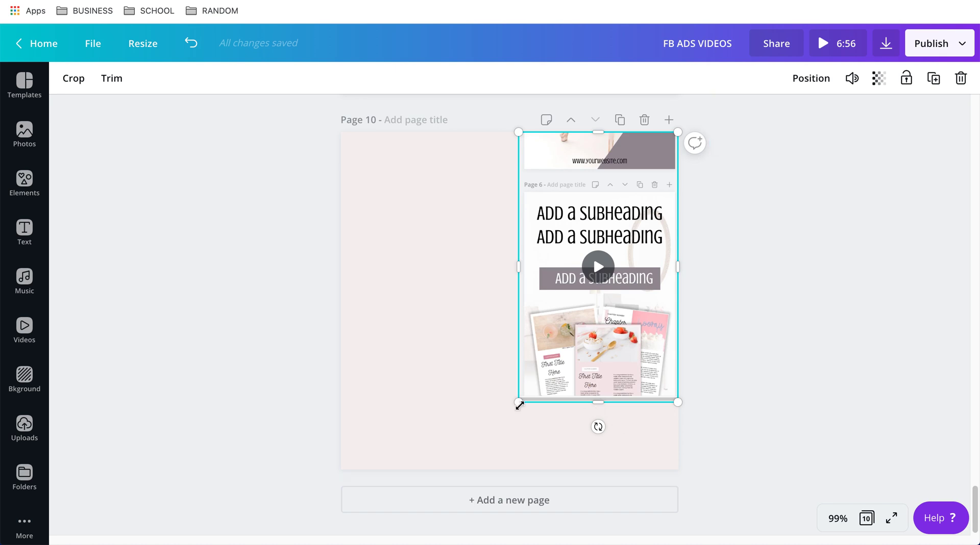
left_click_drag(519, 404, 481, 470)
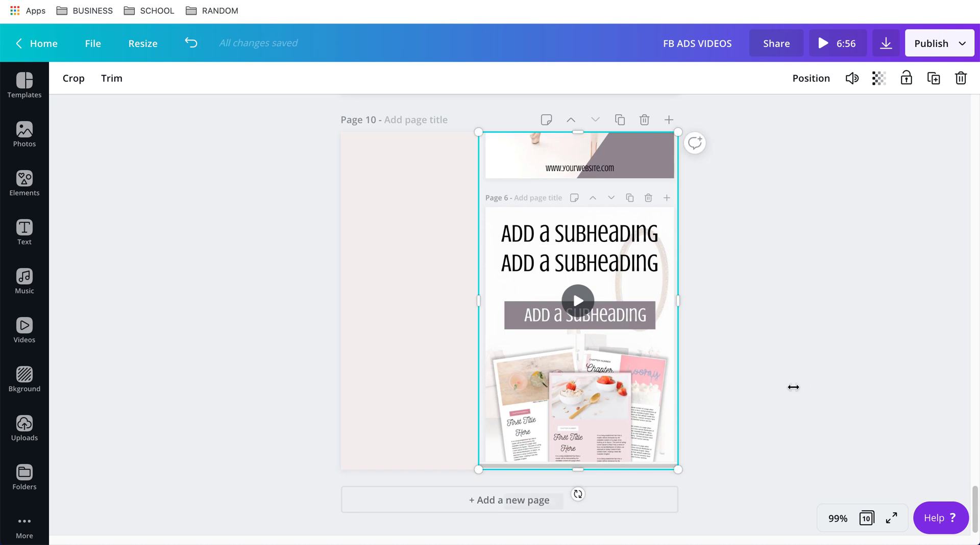
left_click(792, 291)
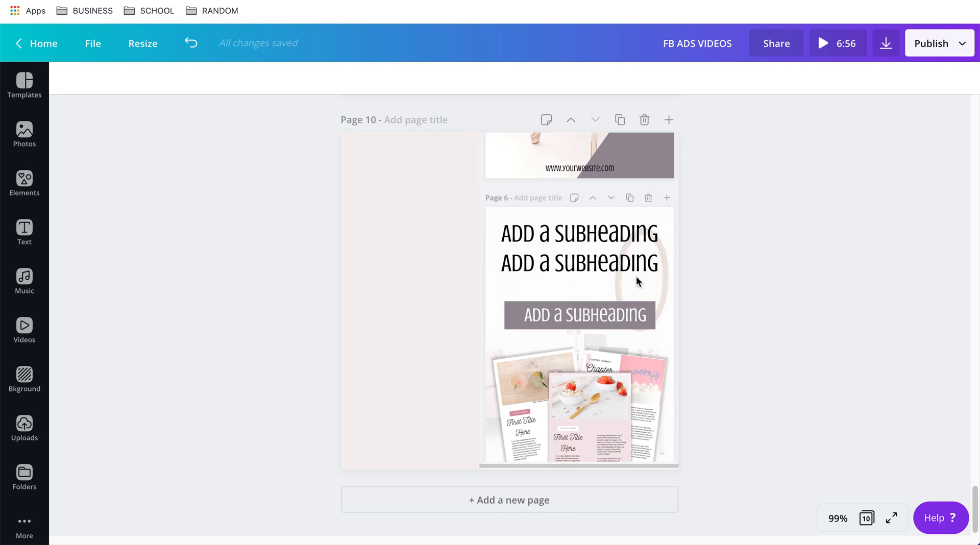
Play the enlarged pin template video on page 10 for a few seconds and pause it
left_click(592, 298)
left_click(581, 302)
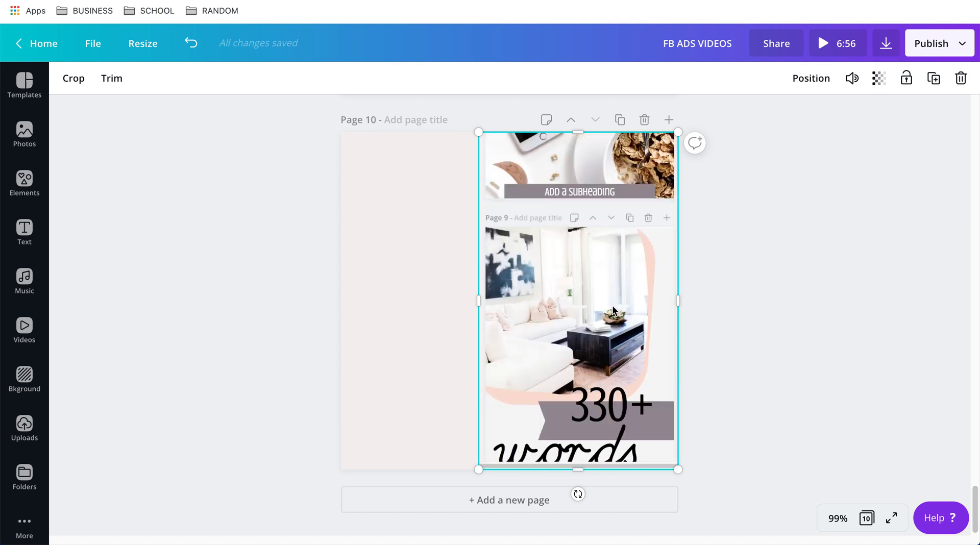
left_click(569, 303)
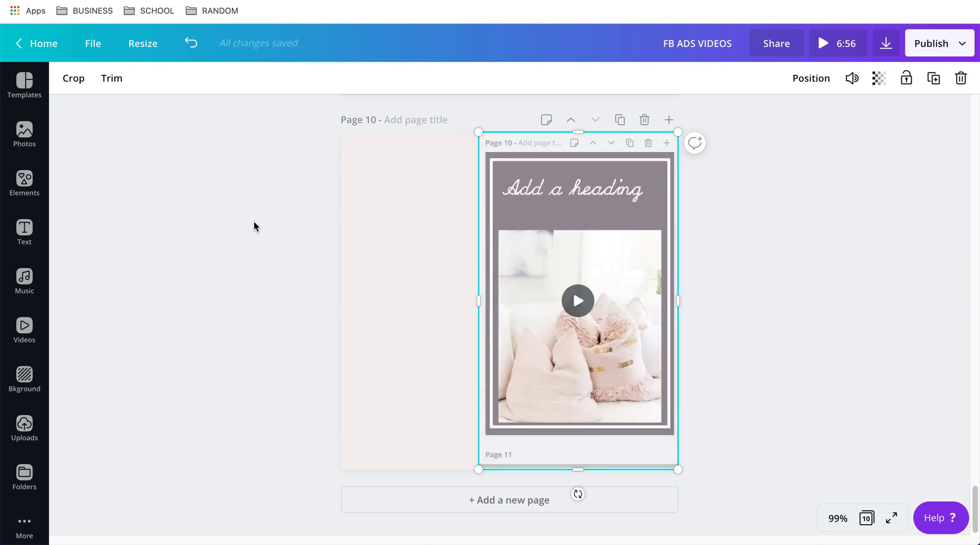
left_click(274, 213)
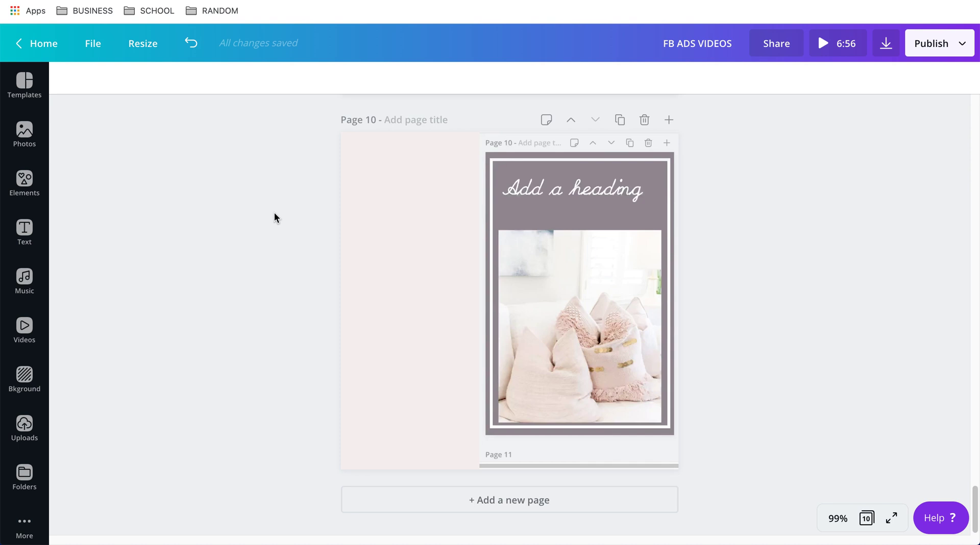
Examine the elements that make up the $17 price badge on page 9
scroll(274, 220, "up", 5)
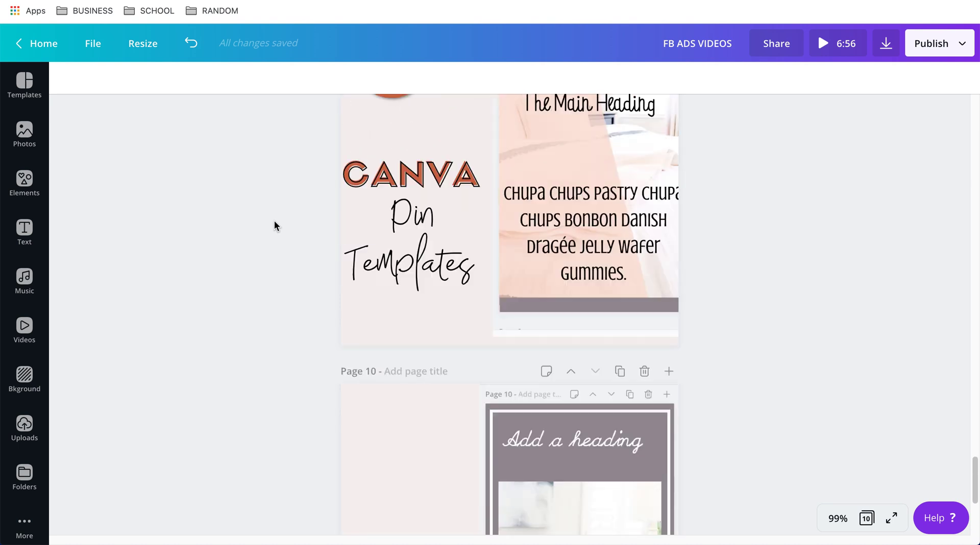
scroll(274, 221, "up", 3)
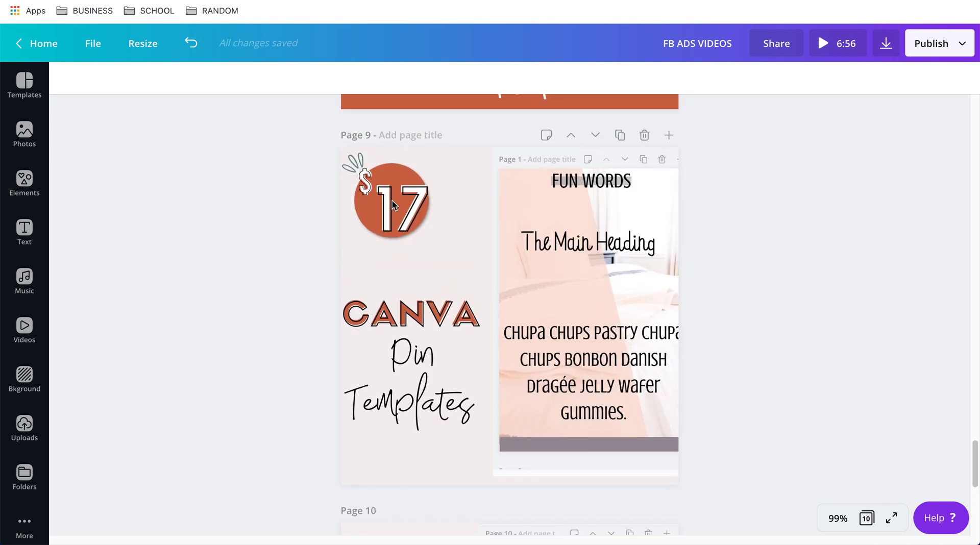
left_click_drag(315, 141, 461, 260)
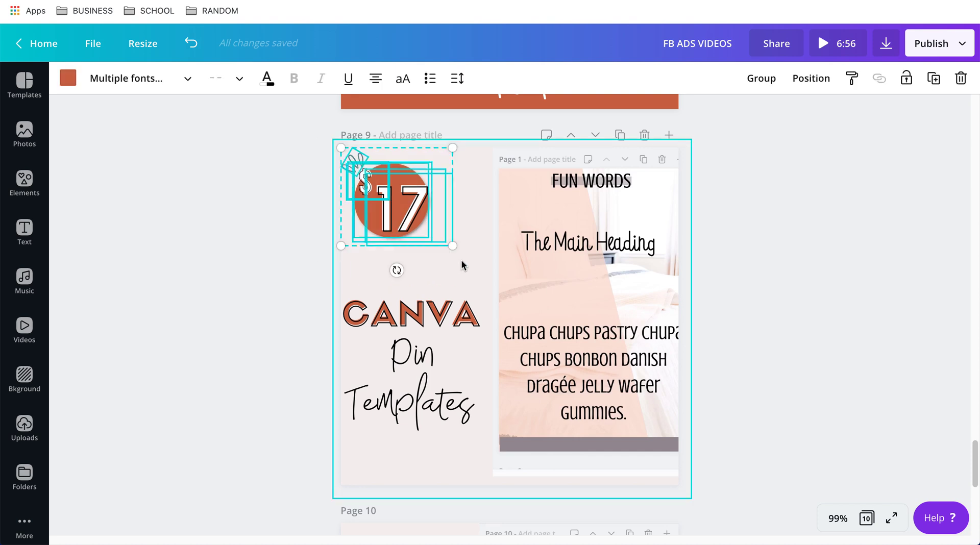
left_click(228, 260)
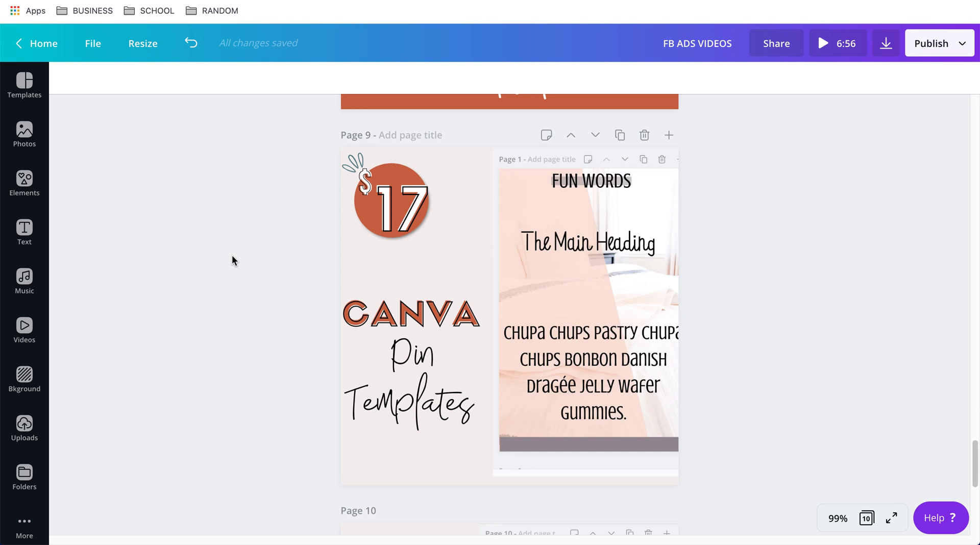
scroll(232, 255, "down", 8)
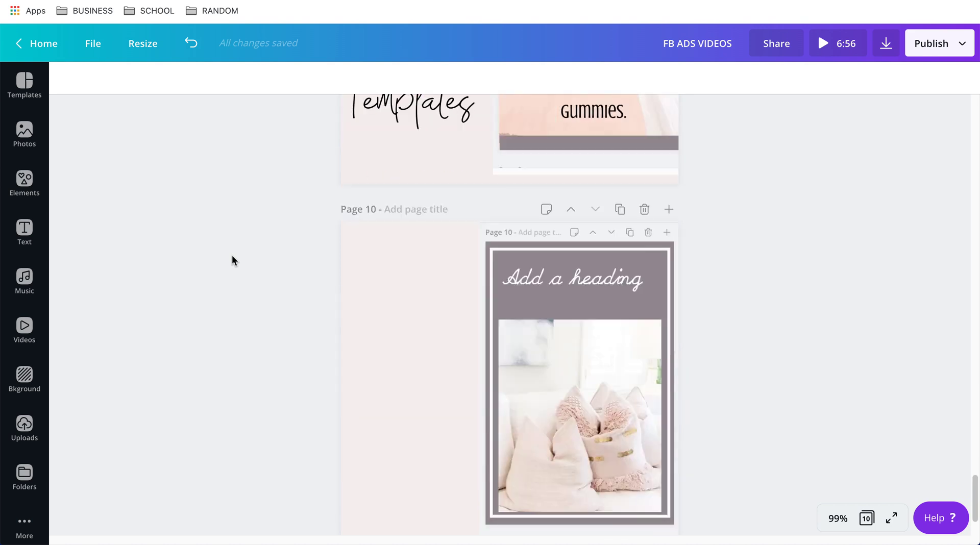
Insert a circle shape on page 10
left_click(24, 181)
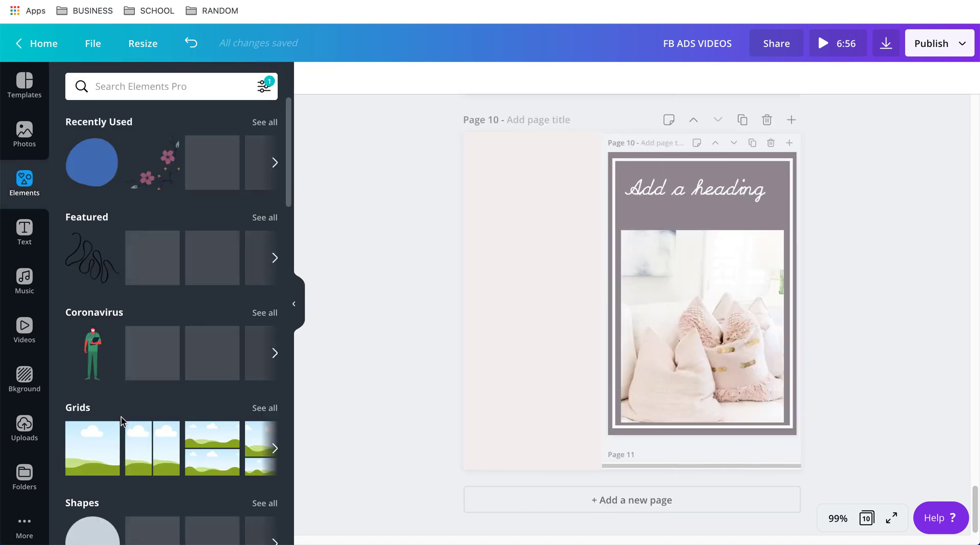
left_click(107, 524)
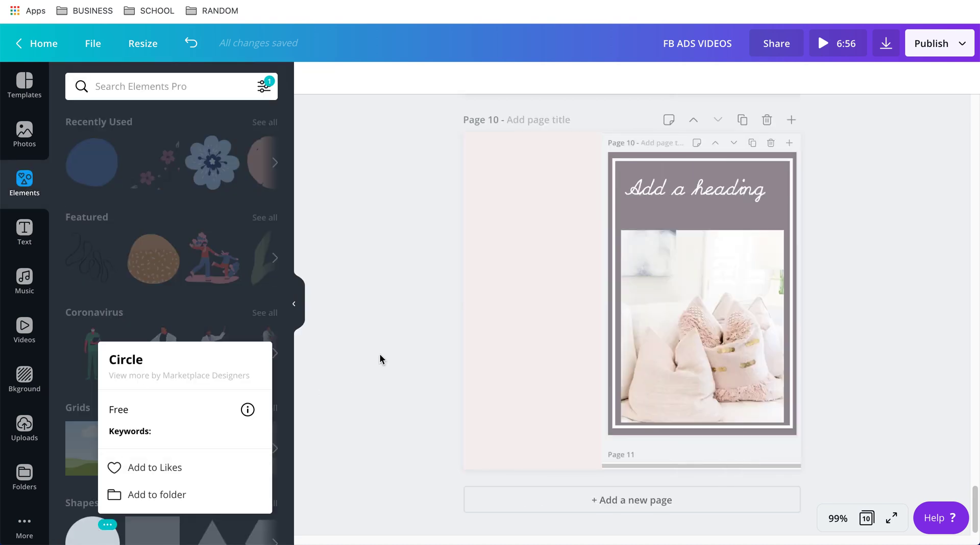
left_click(86, 531)
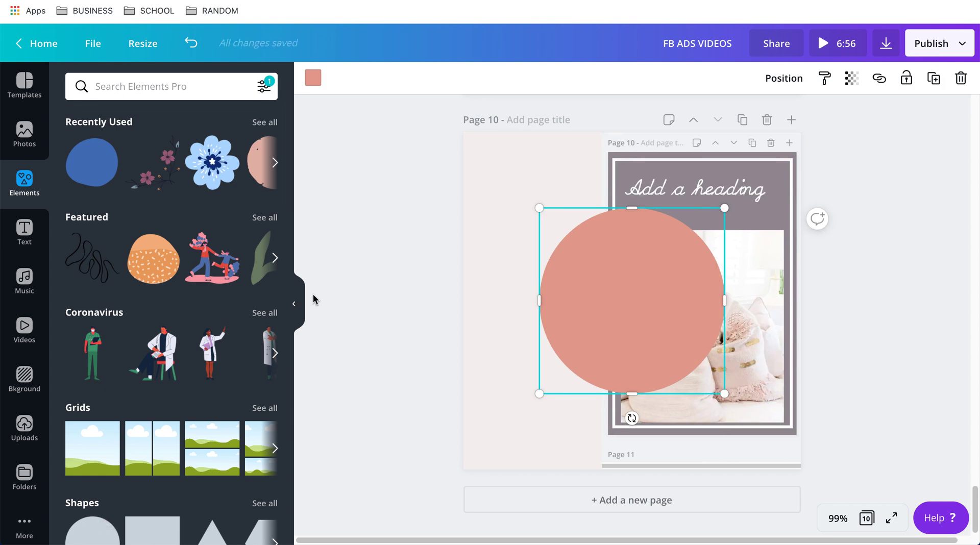
left_click(297, 303)
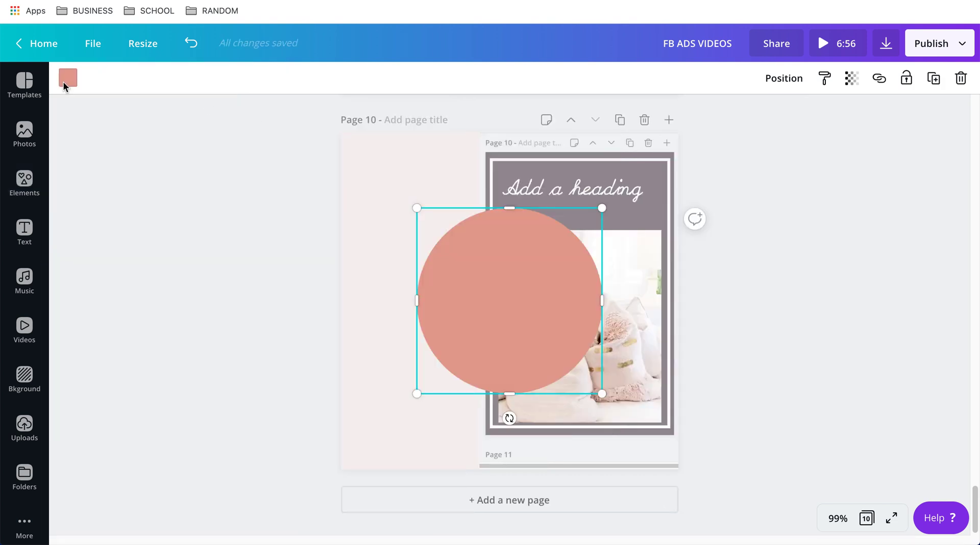
Recolour the circle rust orange from the document colours, shrink it to about a quarter of the page width, and place it in page 10's top-left corner
left_click(66, 80)
left_click(189, 215)
left_click_drag(573, 293, 489, 238)
left_click_drag(631, 154, 526, 259)
left_click_drag(497, 301, 521, 180)
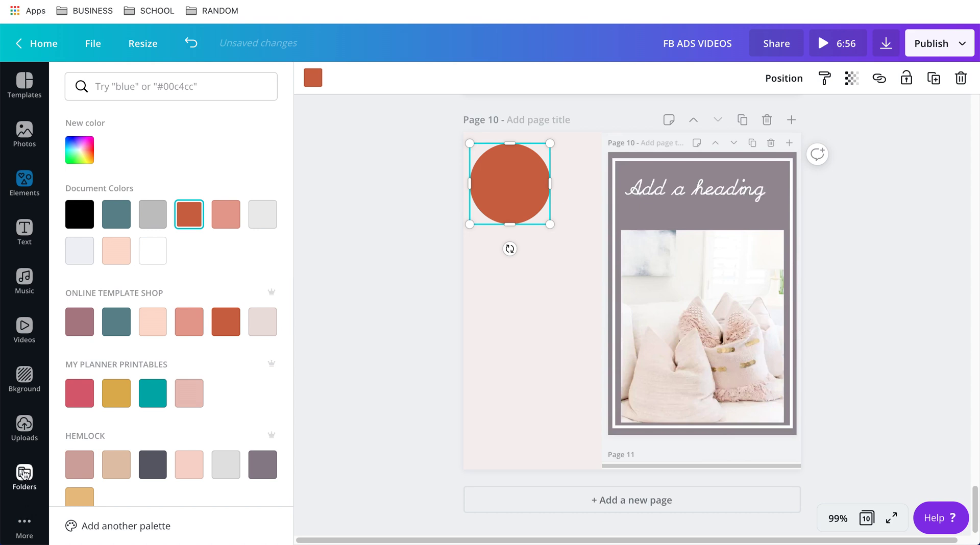
Insert the round shadow image from the SHADOWS folder within the STOCK folder onto page 10
left_click(24, 473)
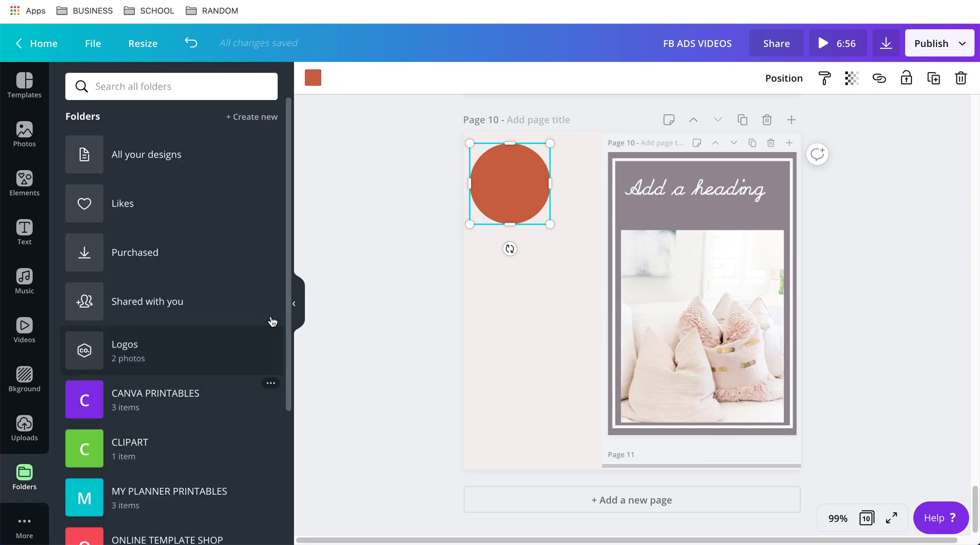
left_click_drag(287, 306, 278, 425)
left_click(124, 468)
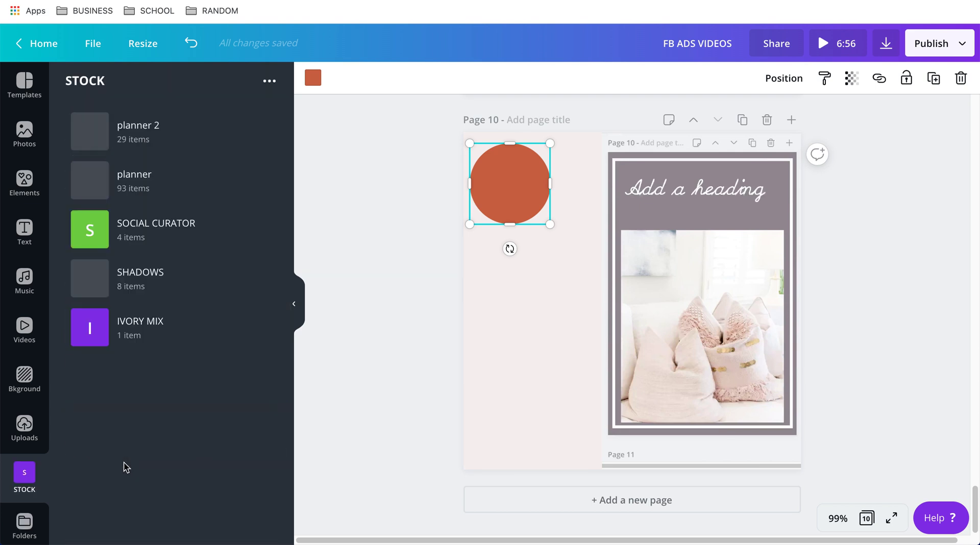
left_click(179, 278)
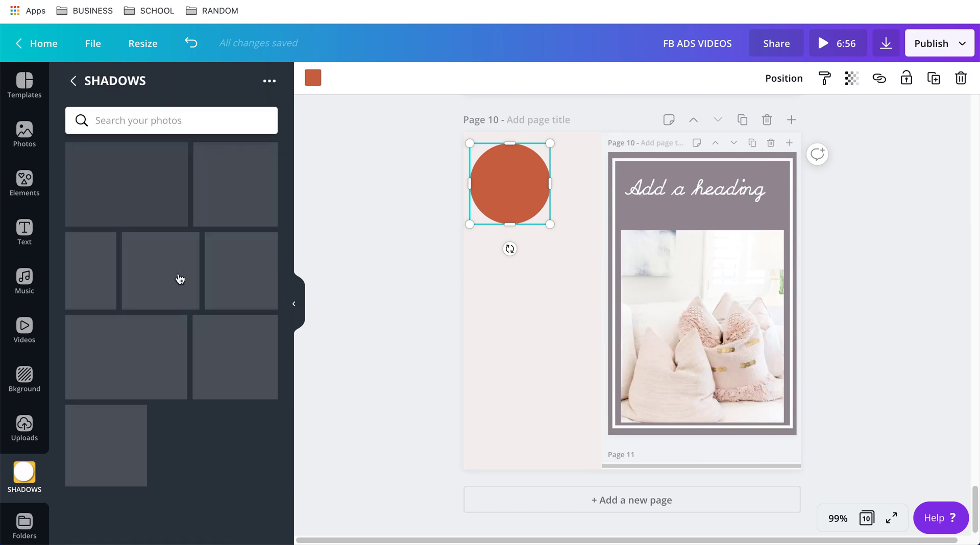
left_click(107, 453)
Shrink the round shadow image to roughly match the rust circle, align it over the circle, and send it backward behind the circle
left_click_drag(573, 311, 494, 243)
left_click_drag(614, 293, 544, 224)
left_click_drag(506, 189, 512, 189)
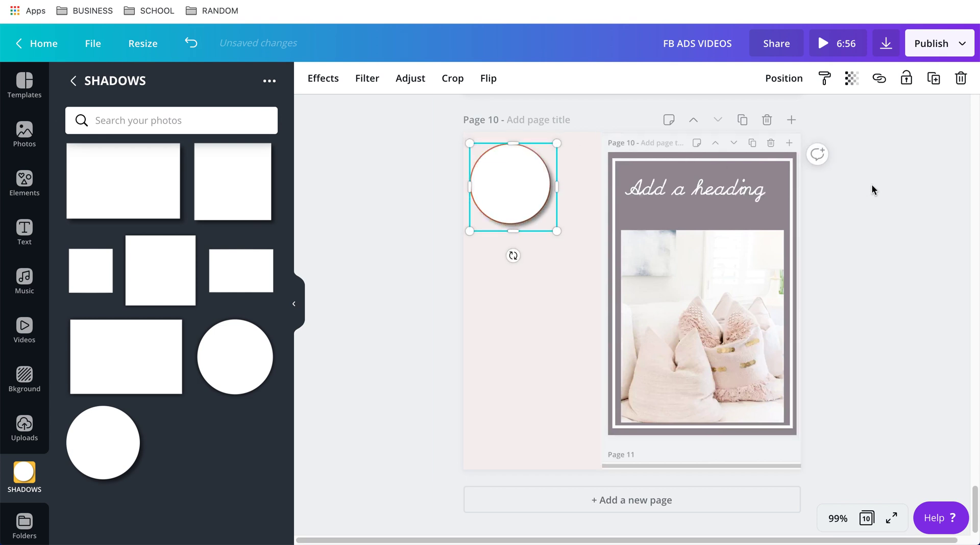
left_click(783, 78)
left_click(741, 119)
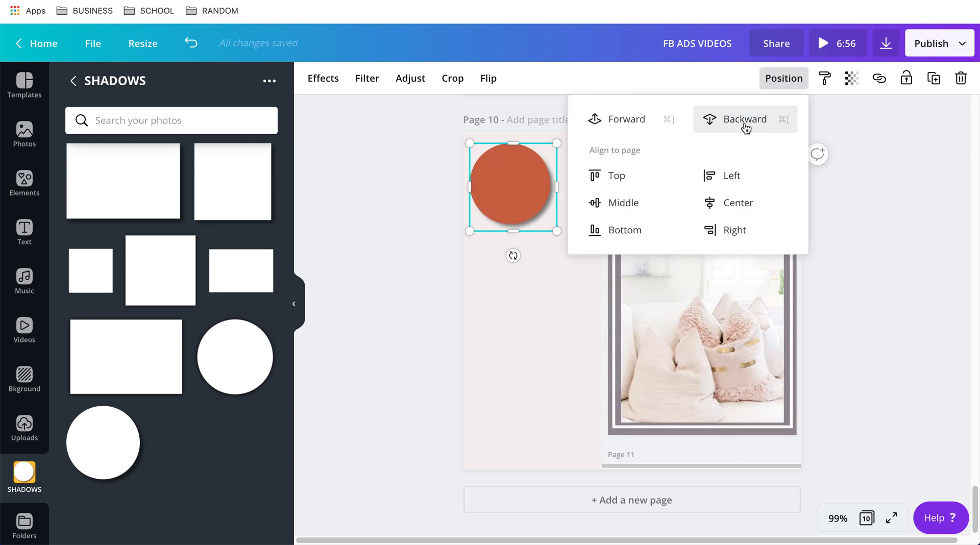
left_click(443, 169)
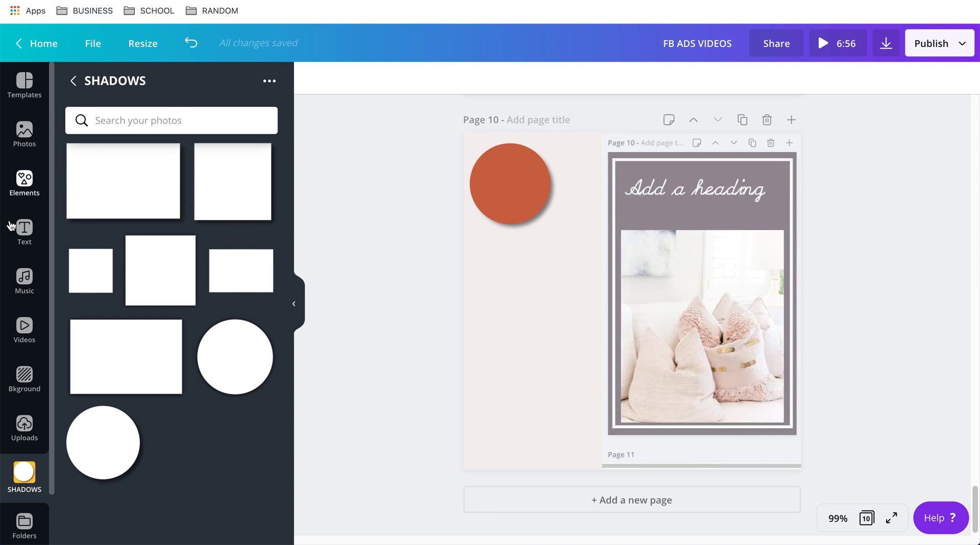
Add a heading reading "17" to page 10 and move it into the empty area below the circle
left_click(28, 232)
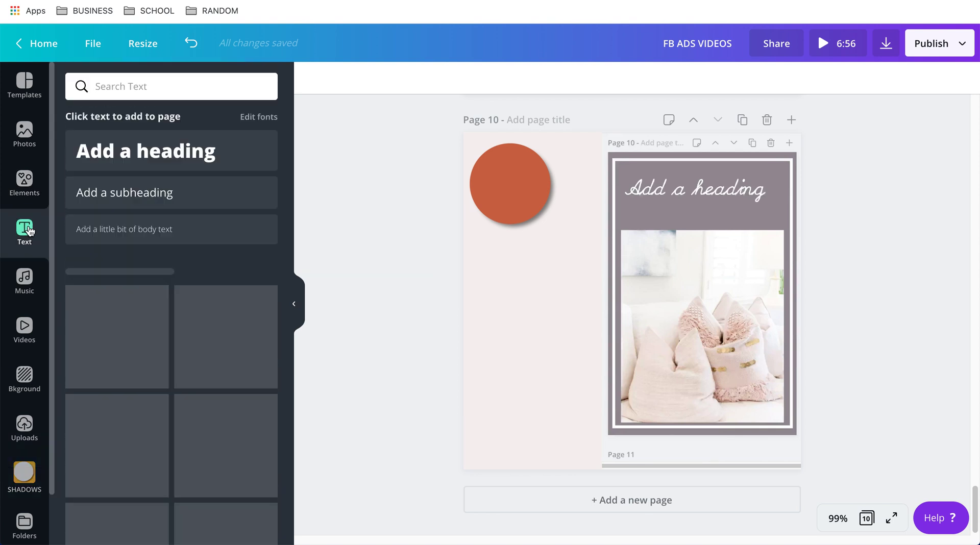
left_click(124, 151)
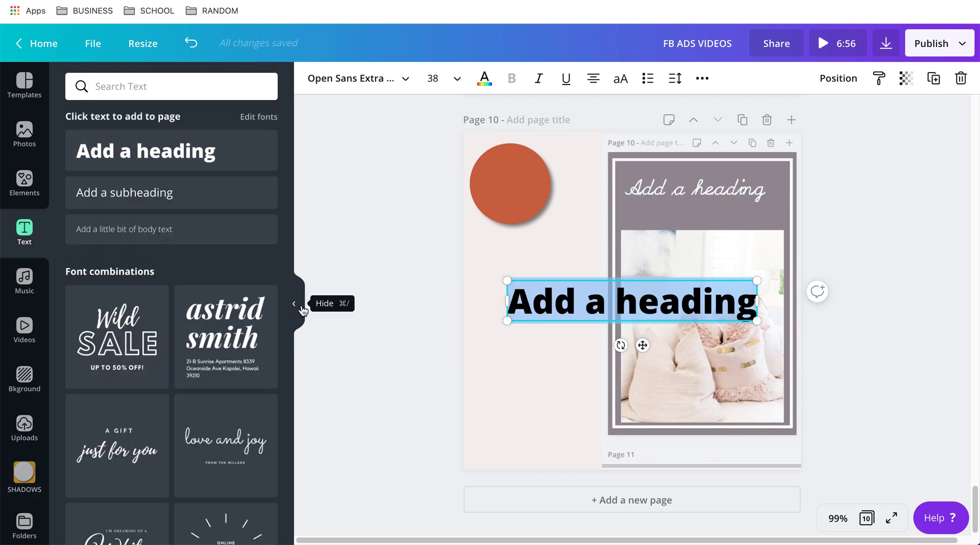
left_click(299, 306)
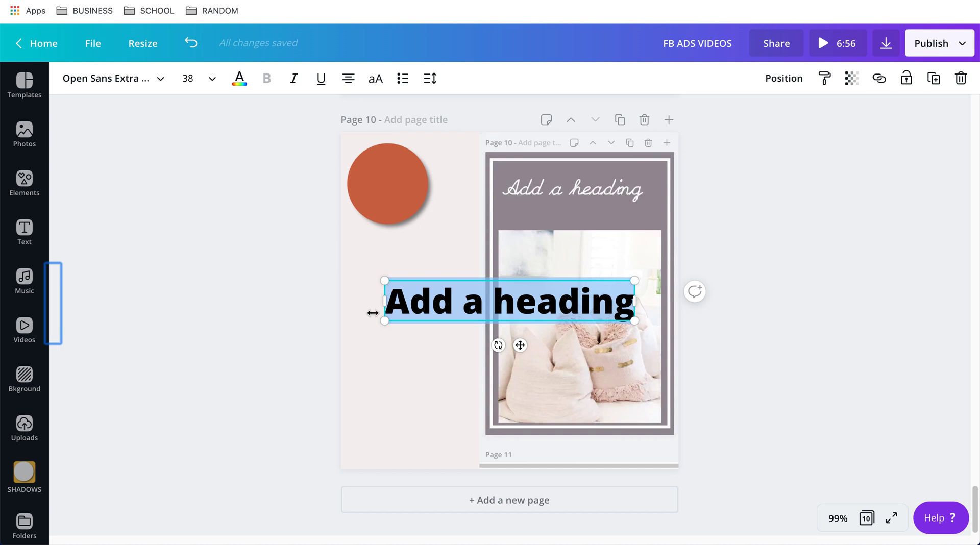
triple_click(438, 283)
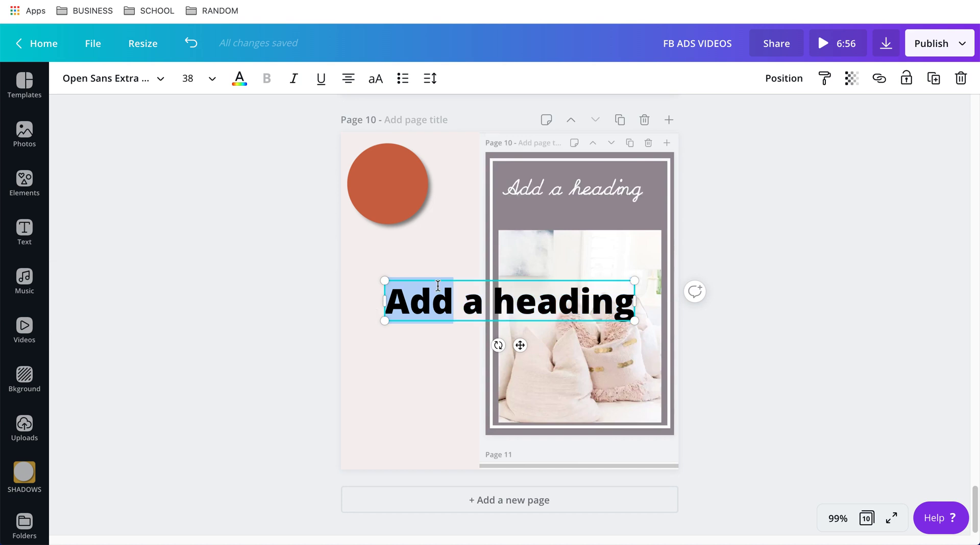
type("27")
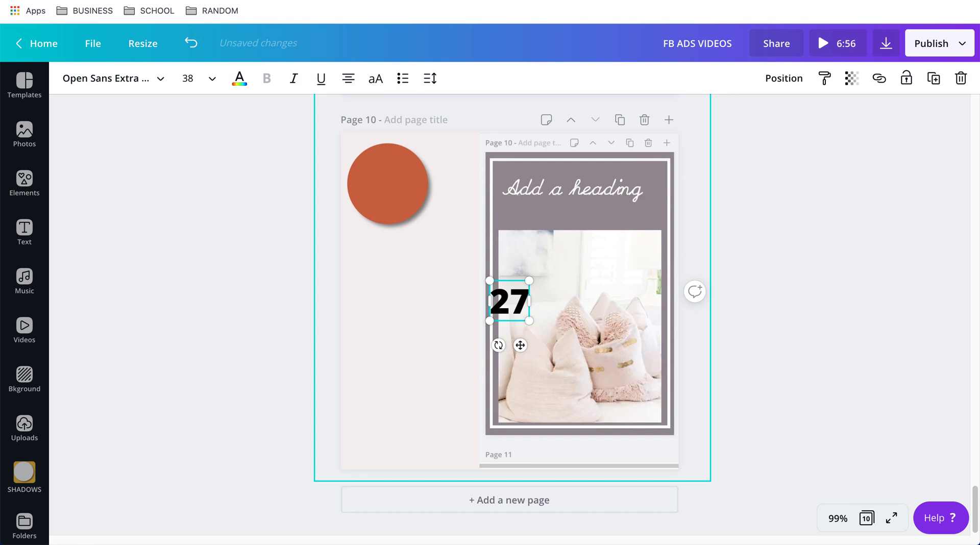
key("BackSpace")
key("BackSpace")
type("17")
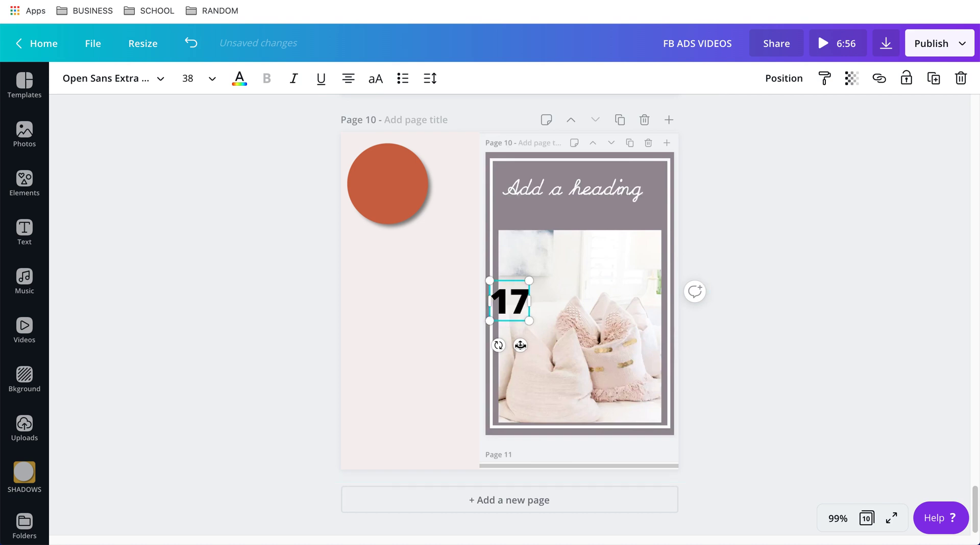
left_click_drag(520, 345, 404, 336)
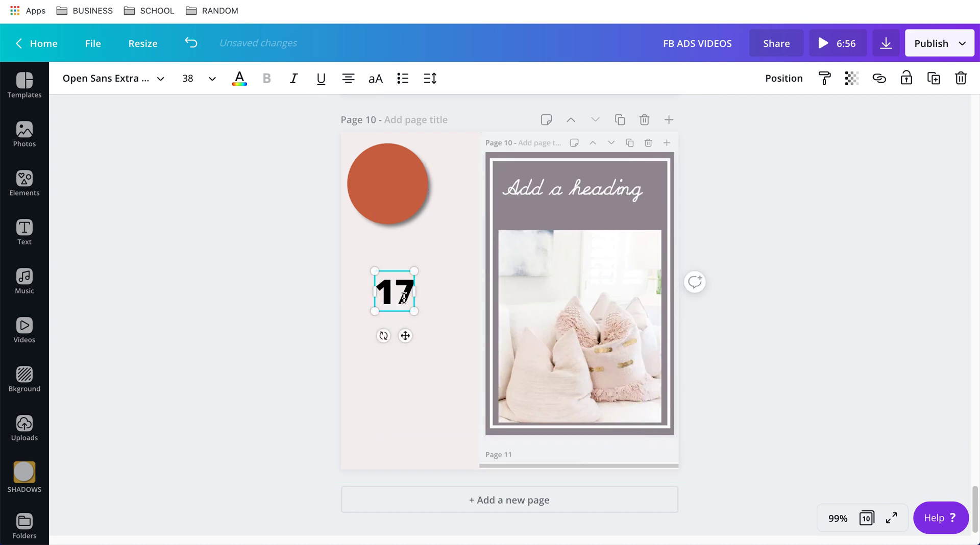
Set the 17 in the Sifonn font, then duplicate it and place the copy just below in Sifonn Outline
left_click(156, 81)
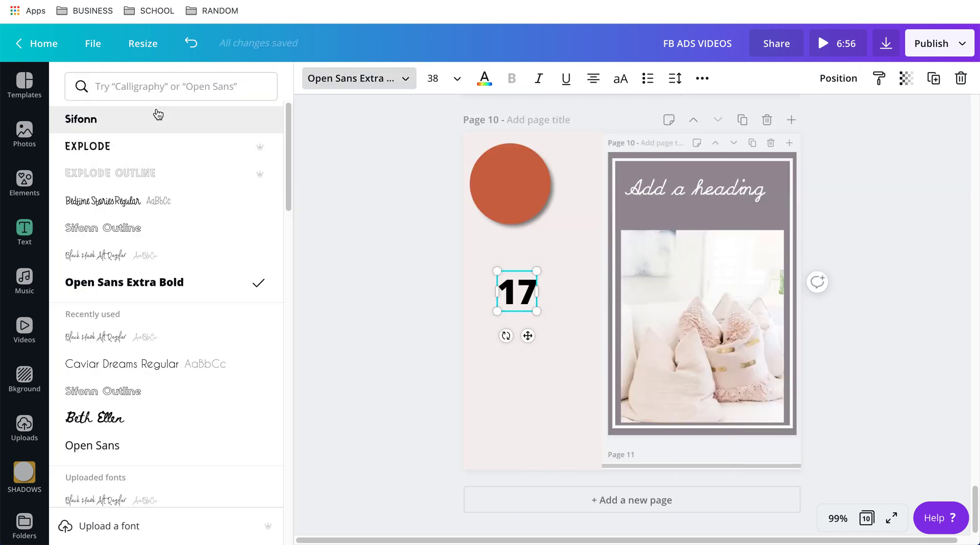
left_click(95, 118)
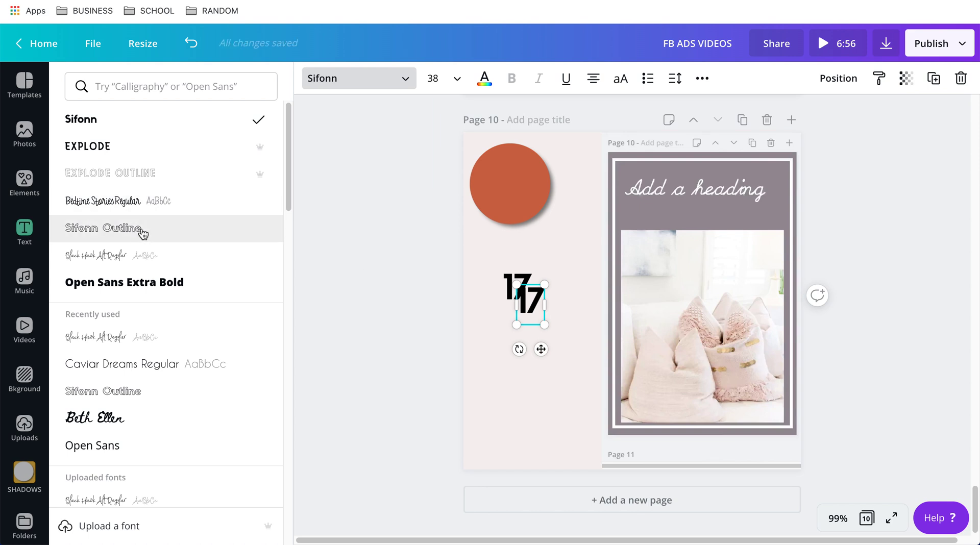
left_click(113, 229)
left_click_drag(542, 350, 538, 389)
Recolour the solid 17 white and lay the outlined 17 over it with a slight offset
left_click(516, 290)
left_click(483, 78)
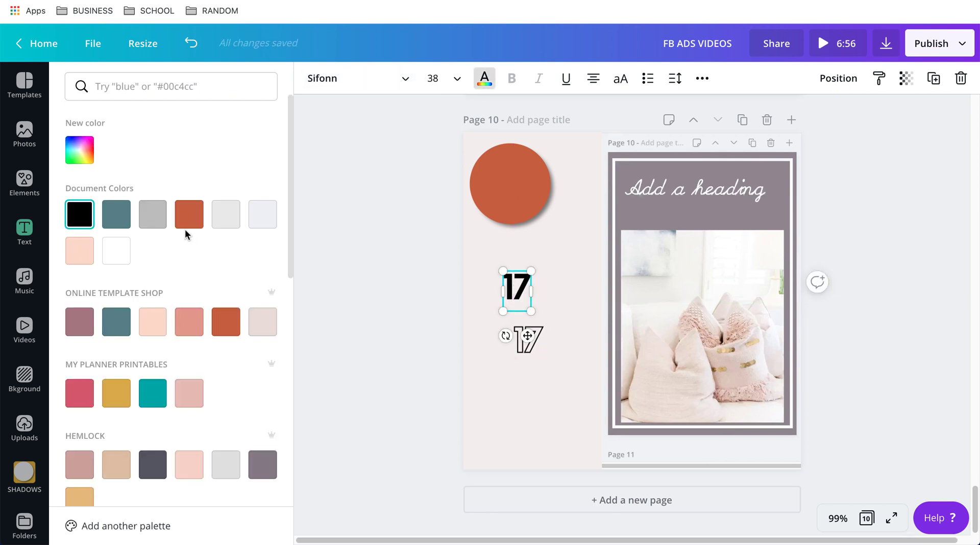
left_click(117, 251)
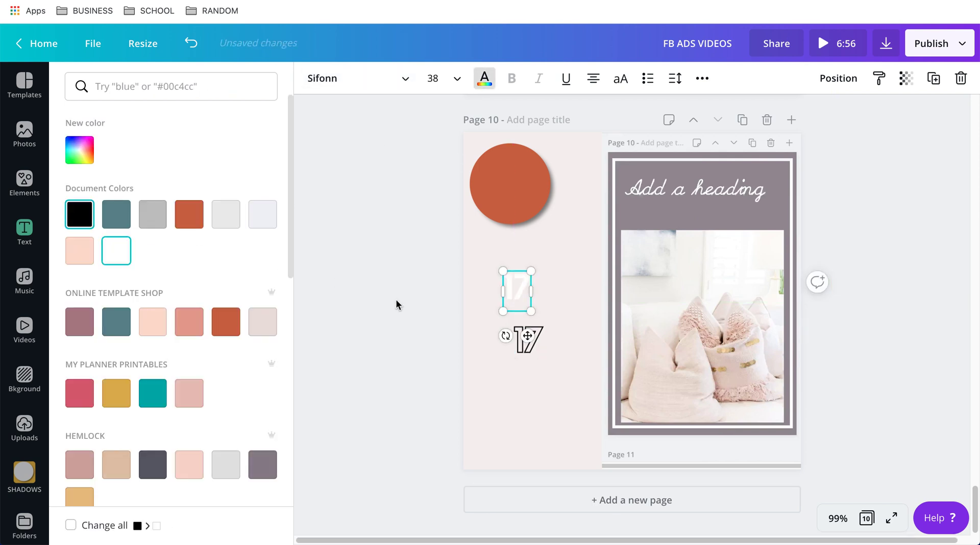
left_click(532, 351)
left_click_drag(539, 389, 544, 364)
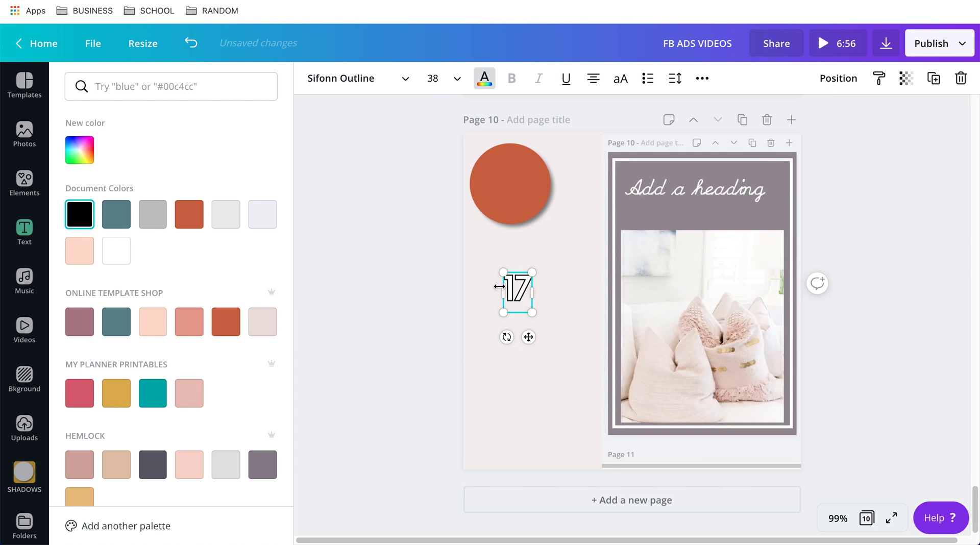
key("Escape")
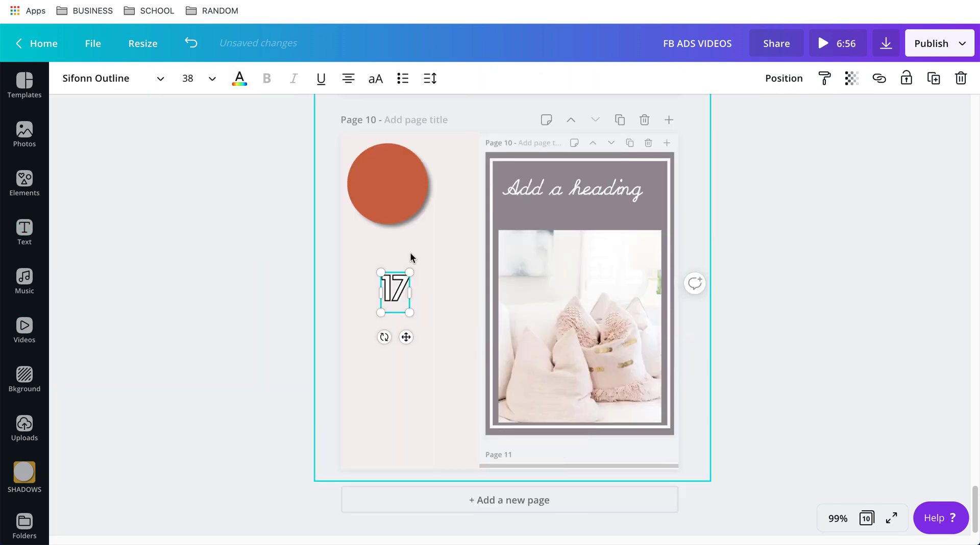
Move both 17 text layers together onto the rust circle and enlarge them to font size 59.2
left_click_drag(416, 329, 400, 252)
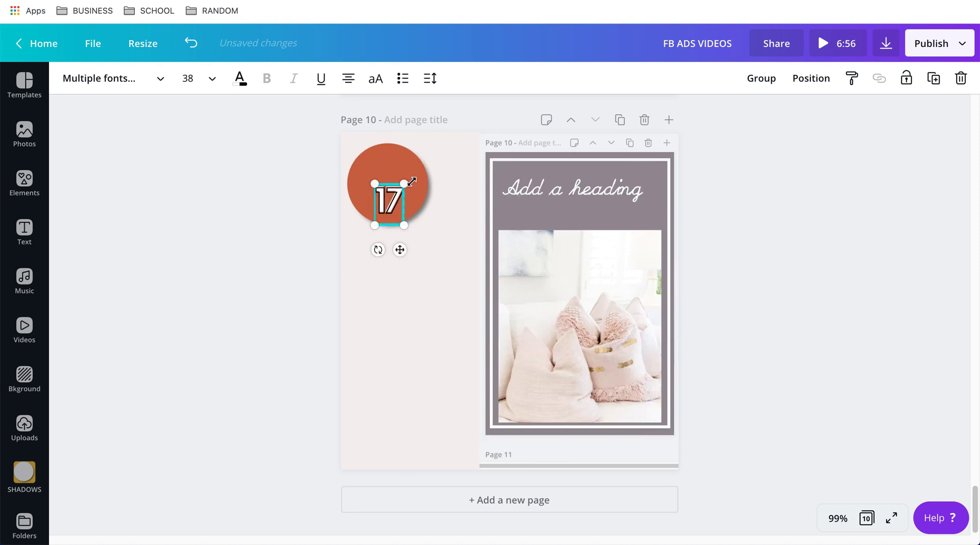
mouse_move(413, 181)
left_mouse_down()
mouse_move(427, 155)
mouse_move(408, 192)
left_mouse_up()
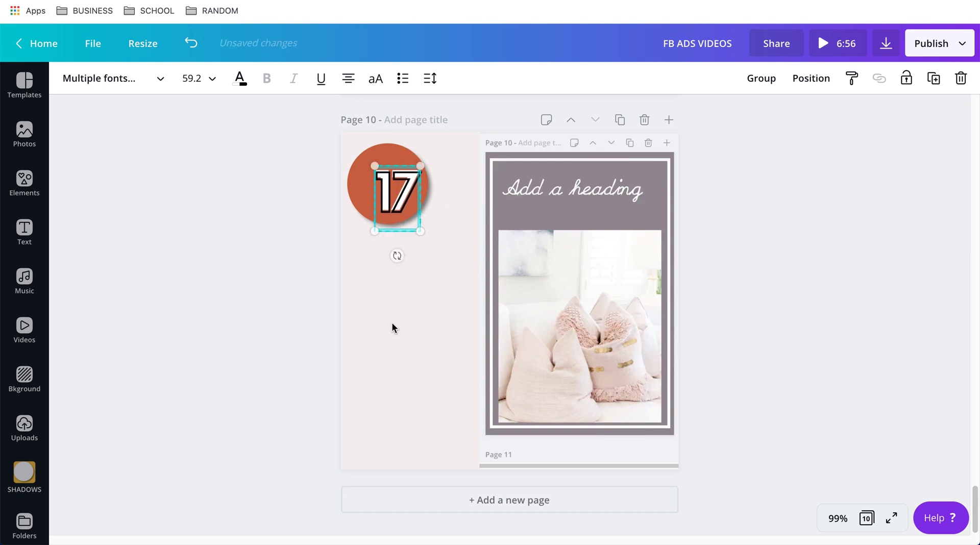
left_click(353, 351)
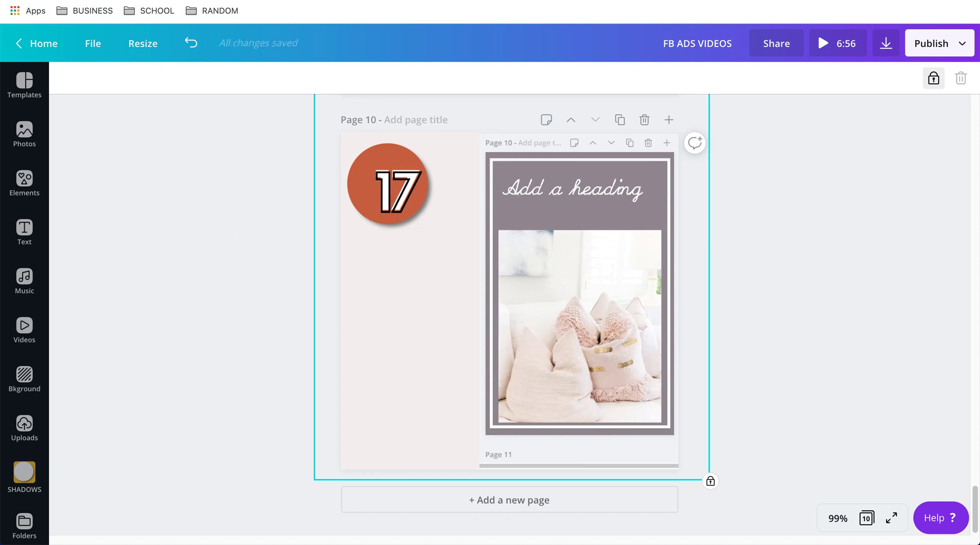
left_click(868, 348)
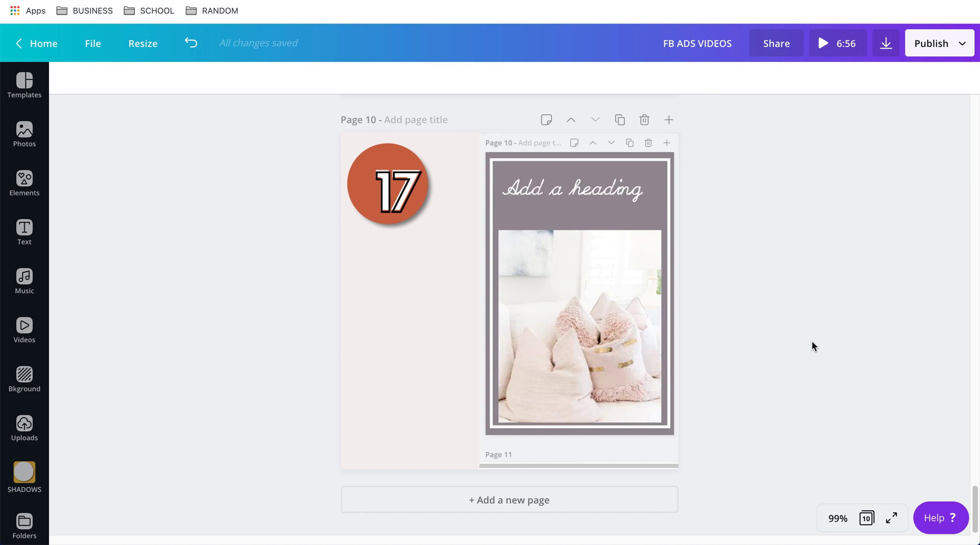
Check page 9's price badge for reference and lock the circle and its shadow on page 10
scroll(809, 340, "up", 5)
scroll(809, 341, "up", 5)
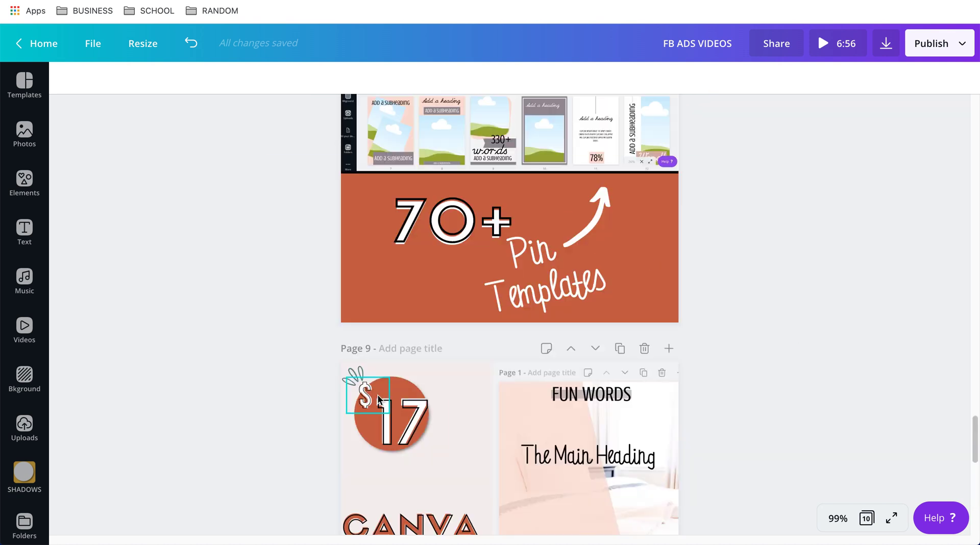
scroll(262, 377, "down", 10)
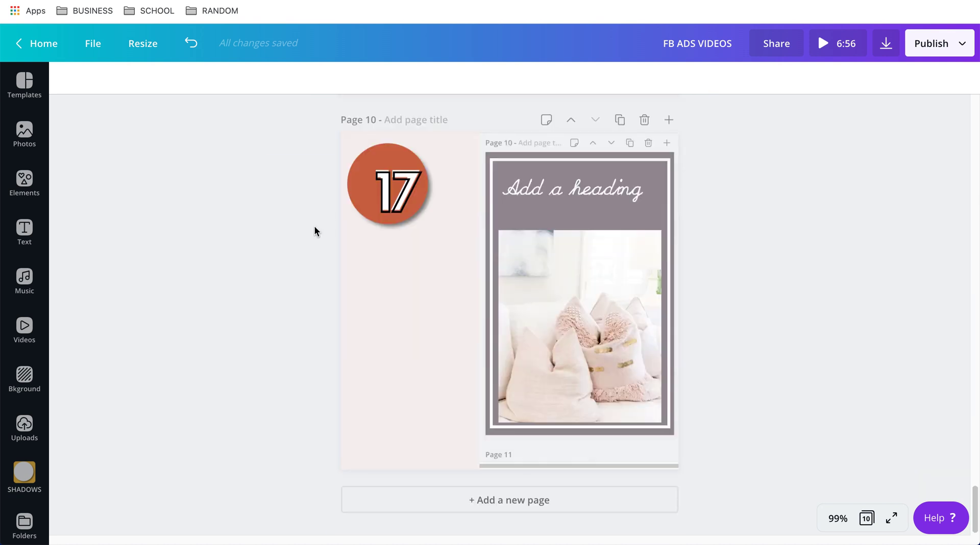
left_click_drag(340, 210, 360, 231)
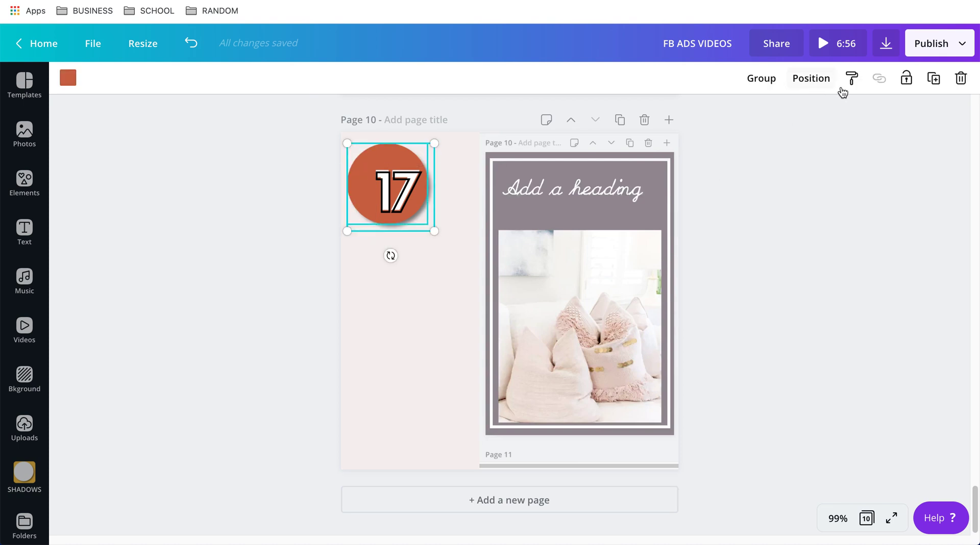
left_click(906, 78)
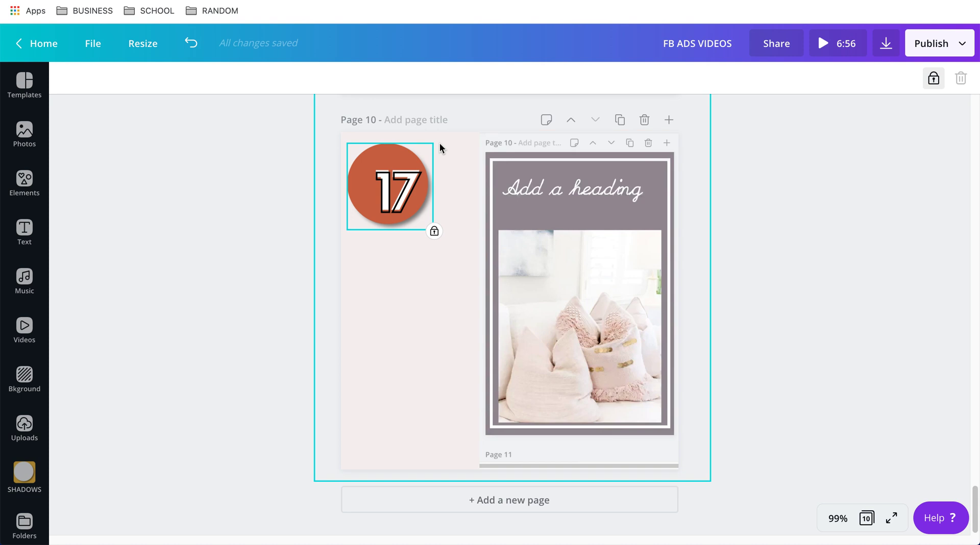
left_click(317, 164)
Duplicate both 17 text layers and move the copies into the empty space below the badge
left_click_drag(316, 158, 446, 246)
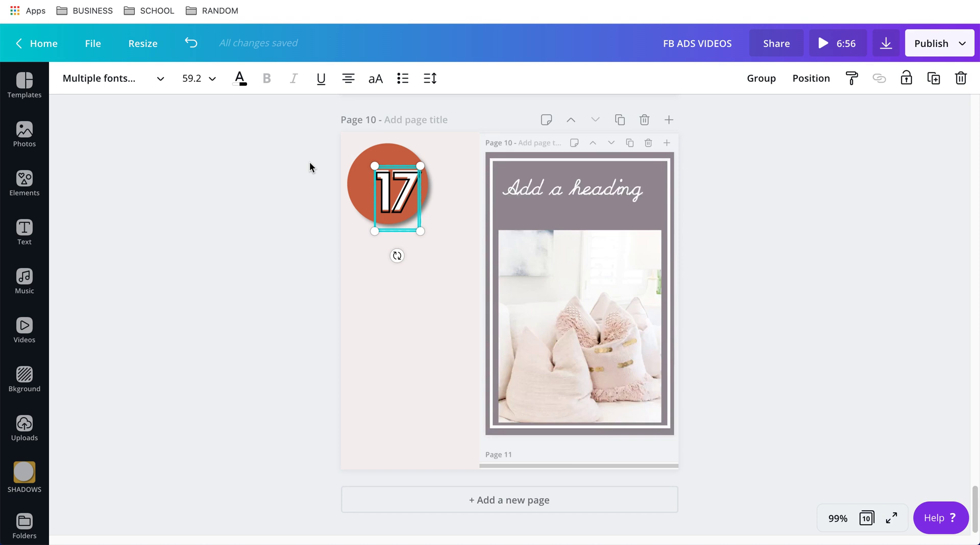
key("ctrl+d")
left_click_drag(412, 203, 403, 371)
Separate the copied outline from its white fill and replace the text of both copies with "$"
left_click(391, 372)
left_click(403, 351)
double_click(403, 351)
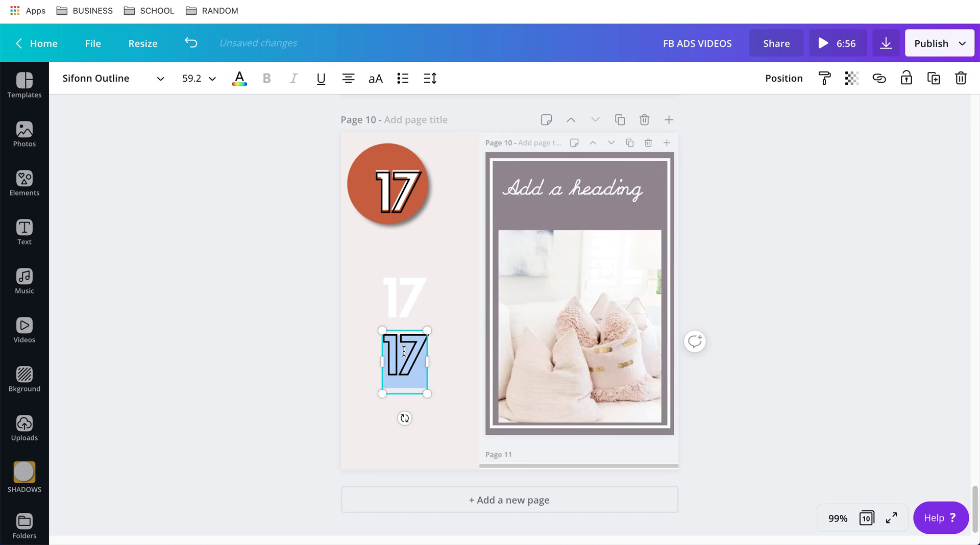
type("$")
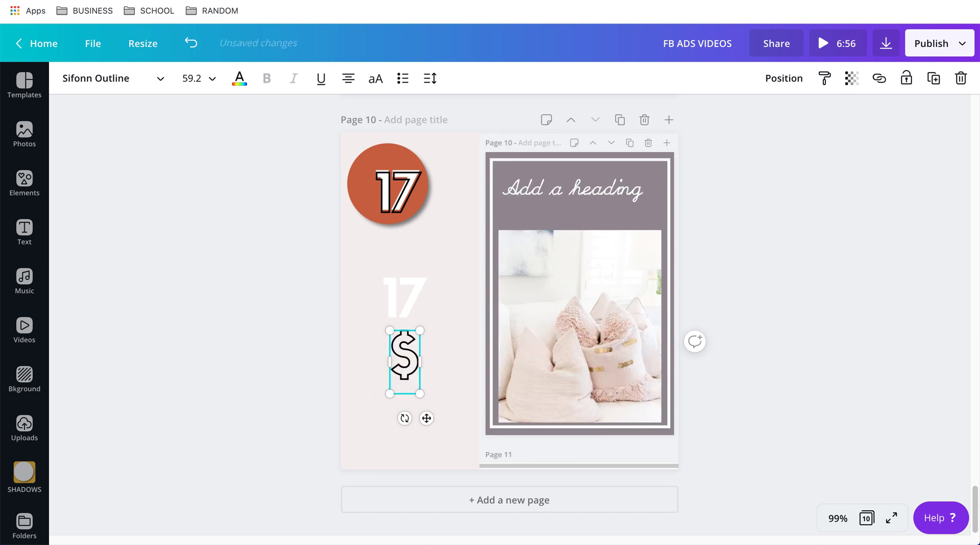
left_click(404, 295)
double_click(403, 291)
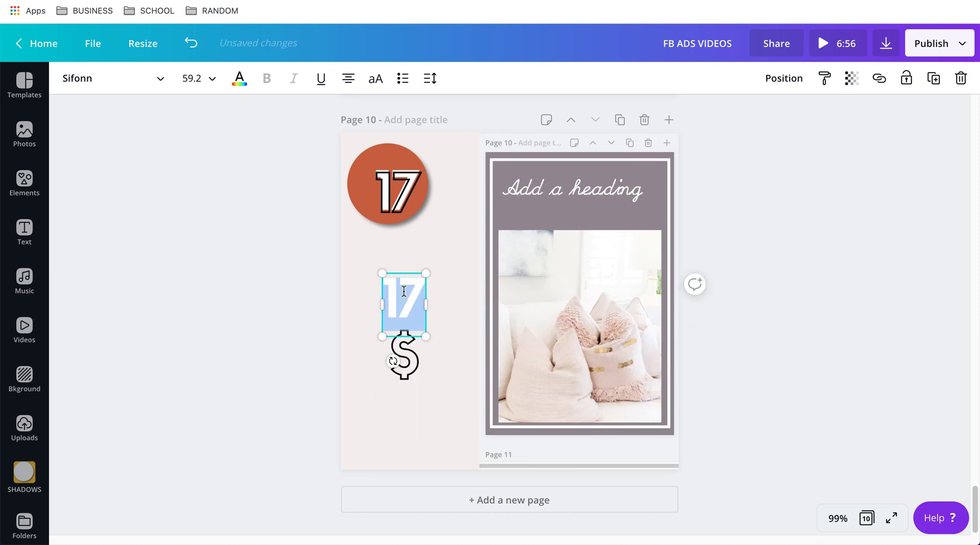
type("$")
Stack the outlined $ over the white $, shrink both to font size 39, and place them on the circle at the 17's upper left
left_click_drag(403, 364, 404, 311)
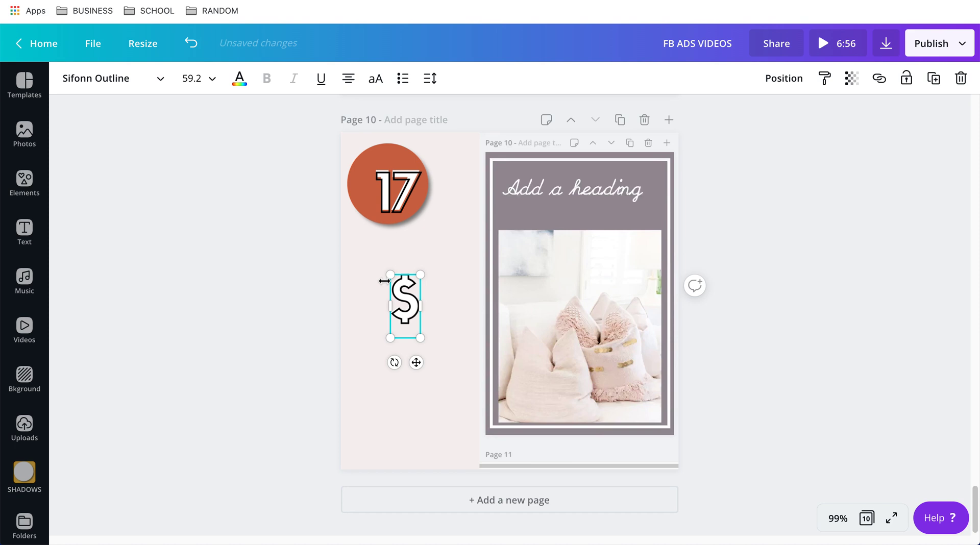
left_click_drag(352, 253, 365, 178)
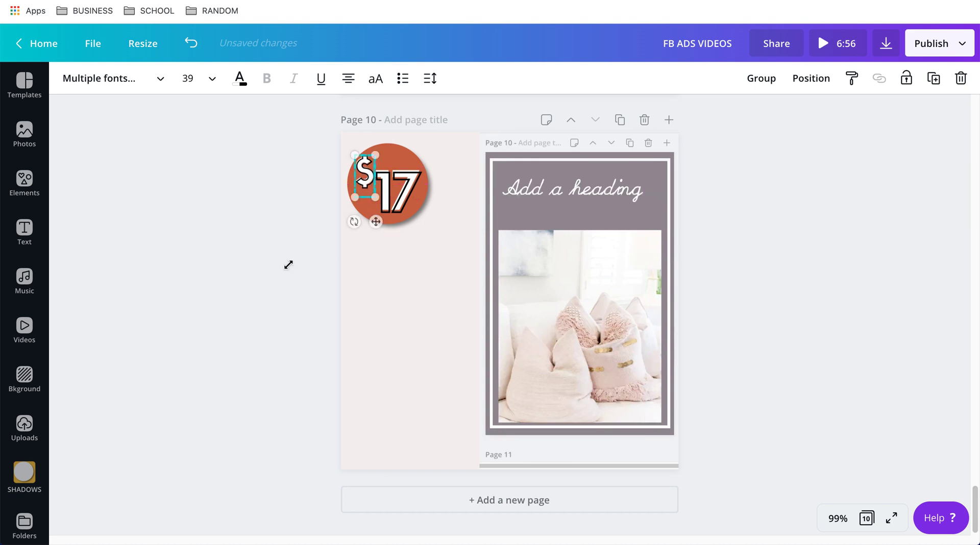
left_click(271, 281)
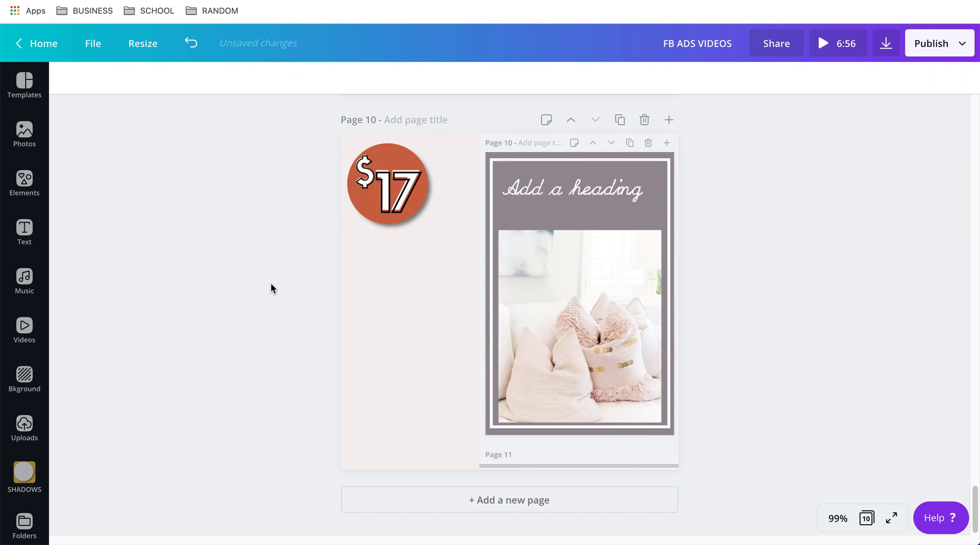
scroll(271, 288, "up", 8)
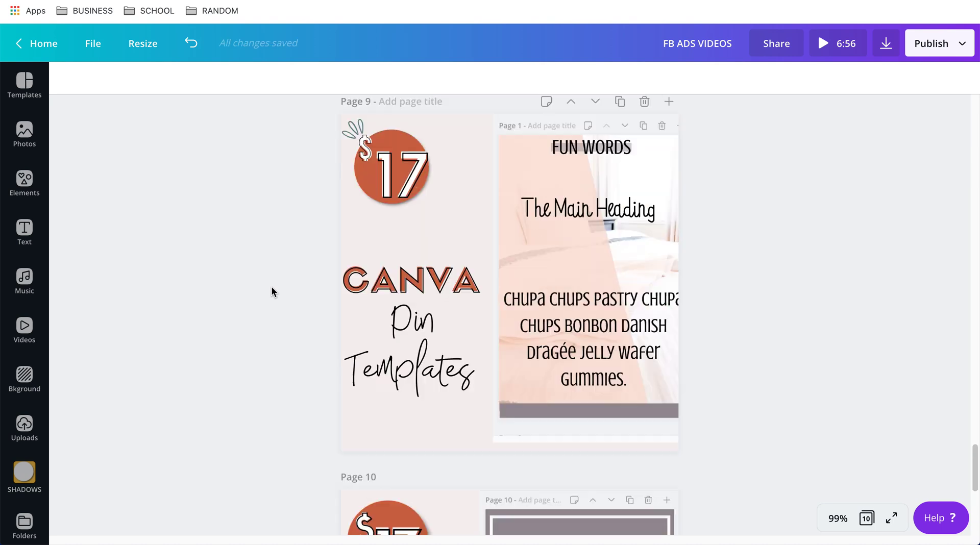
Copy the teal burst-lines graphic from page 9 and paste it at the upper left of page 10's price badge
left_click(356, 224)
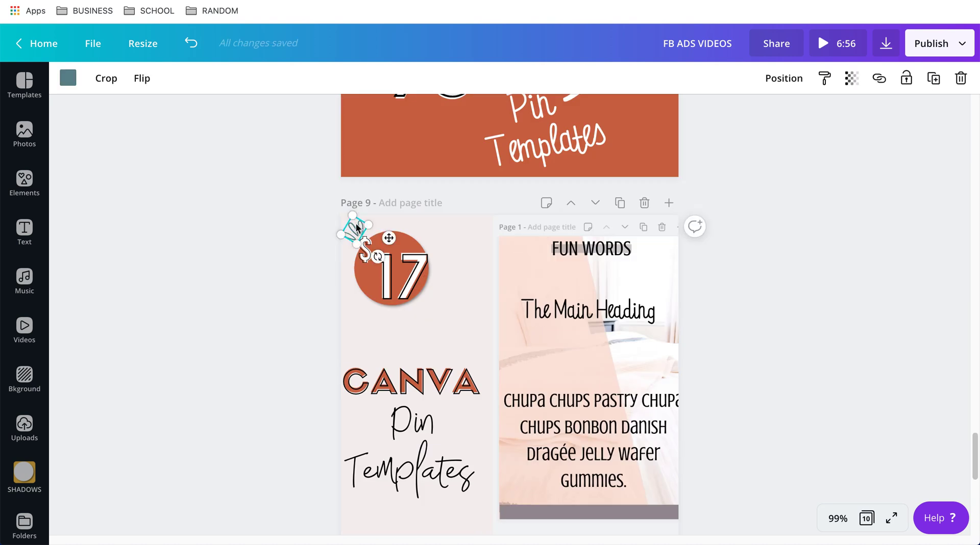
left_click(262, 359)
scroll(262, 360, "up", 5)
scroll(262, 359, "down", 10)
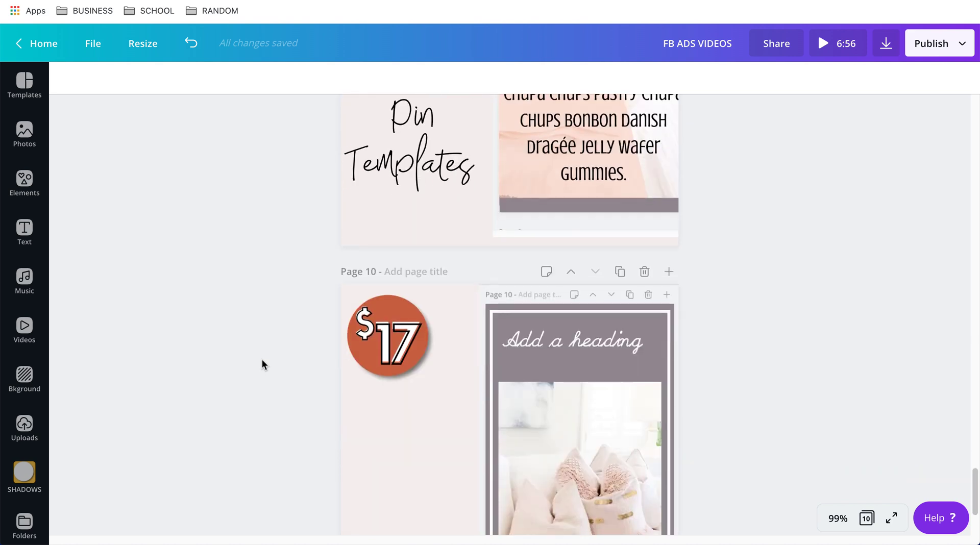
key("ctrl+v")
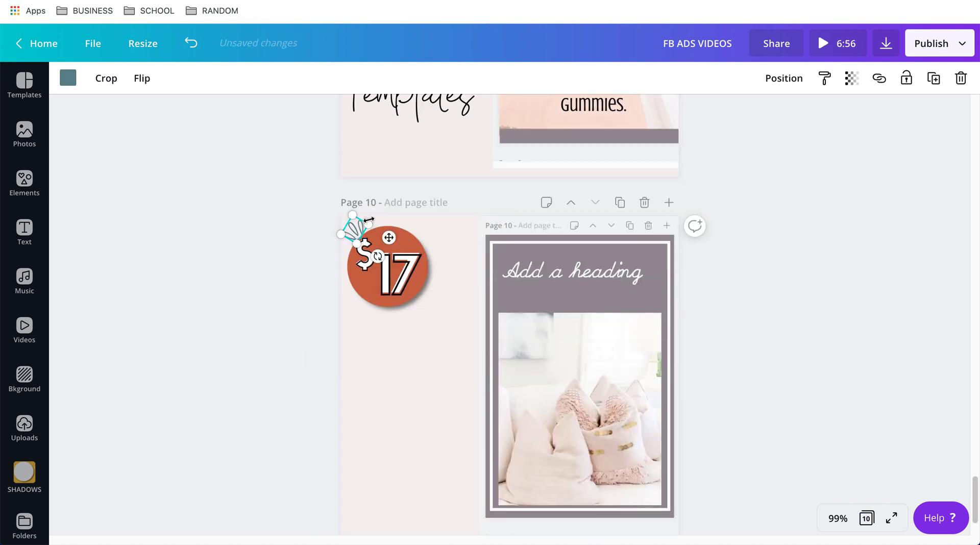
left_click(234, 282)
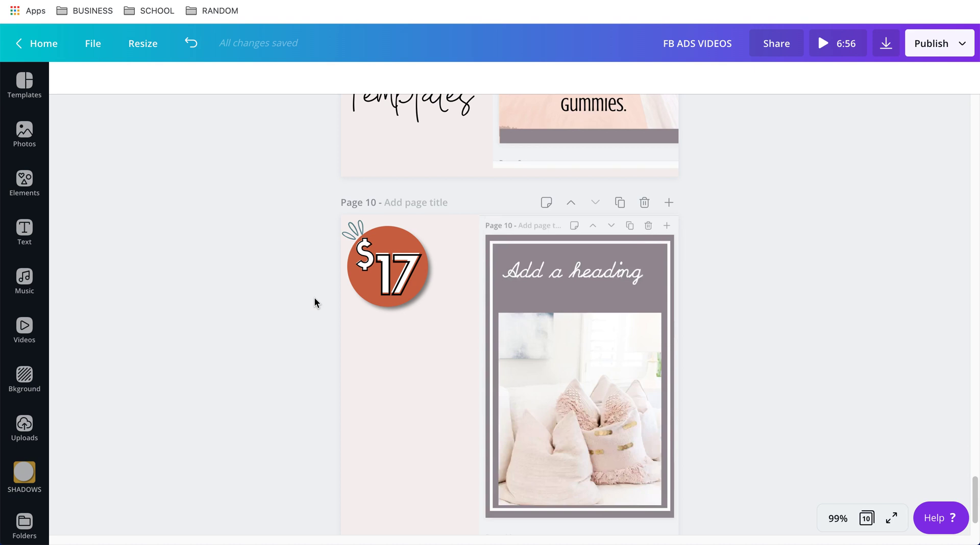
Check page 9's CANVA lettering for reference, duplicate both 17 text layers on page 10, and separate the copies below the badge
scroll(314, 303, "up", 2)
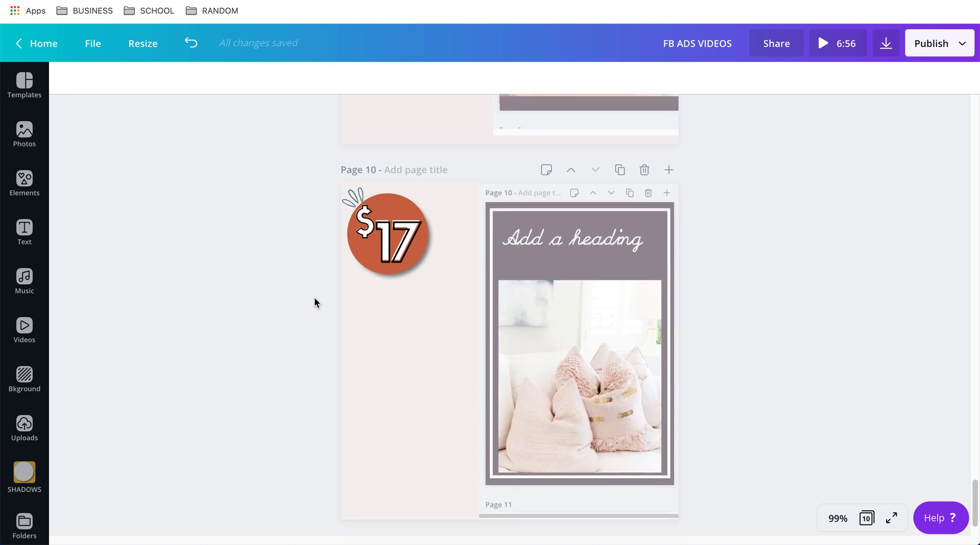
scroll(314, 300, "up", 2)
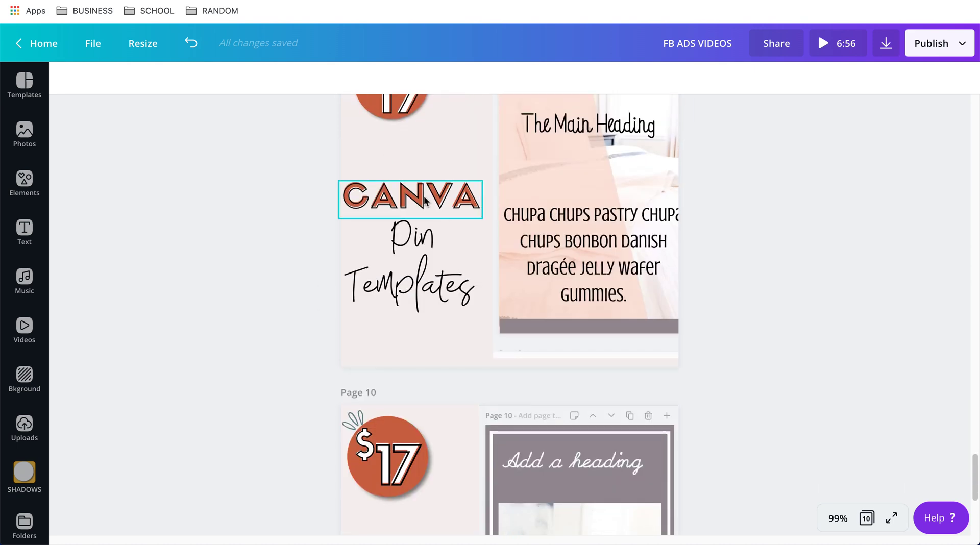
scroll(201, 304, "down", 5)
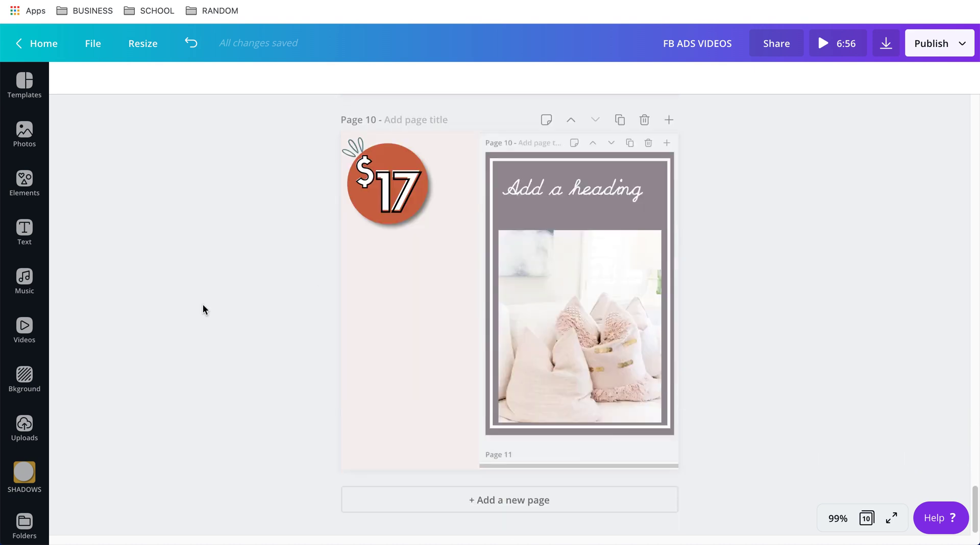
left_click_drag(302, 251, 390, 373)
left_click(370, 380)
double_click(389, 371)
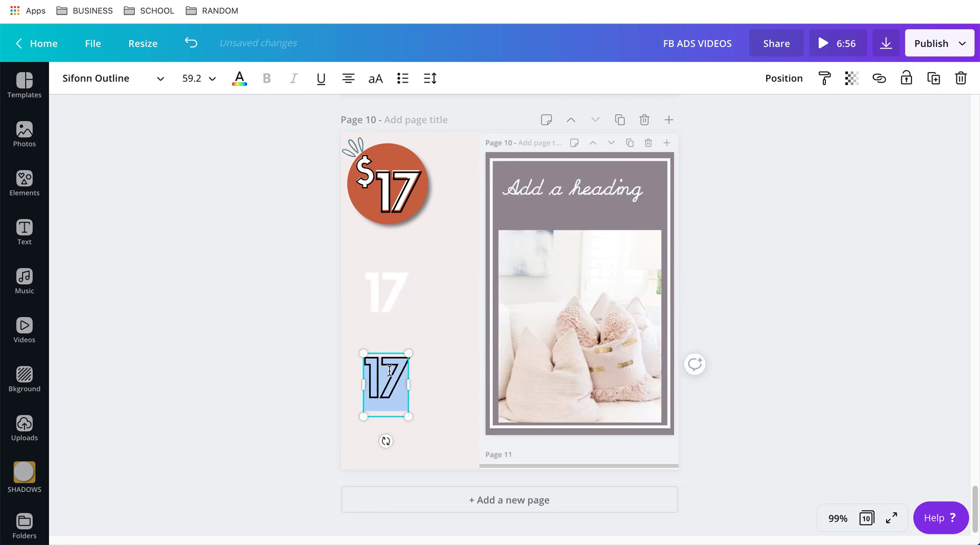
Replace the text of the outlined and white 17 copies with "CANVA" and widen both boxes to fit one line
type("CANVA")
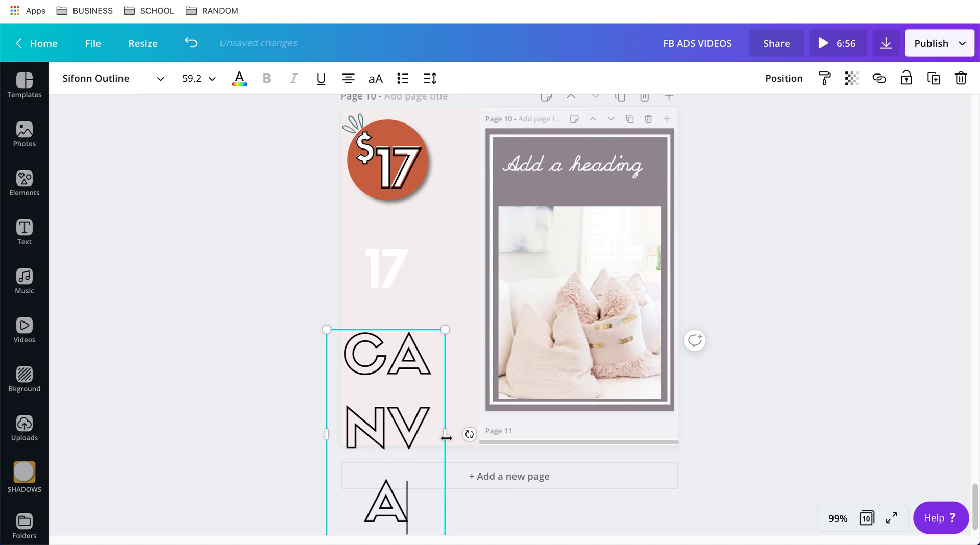
left_click_drag(546, 432, 587, 433)
left_click(396, 295)
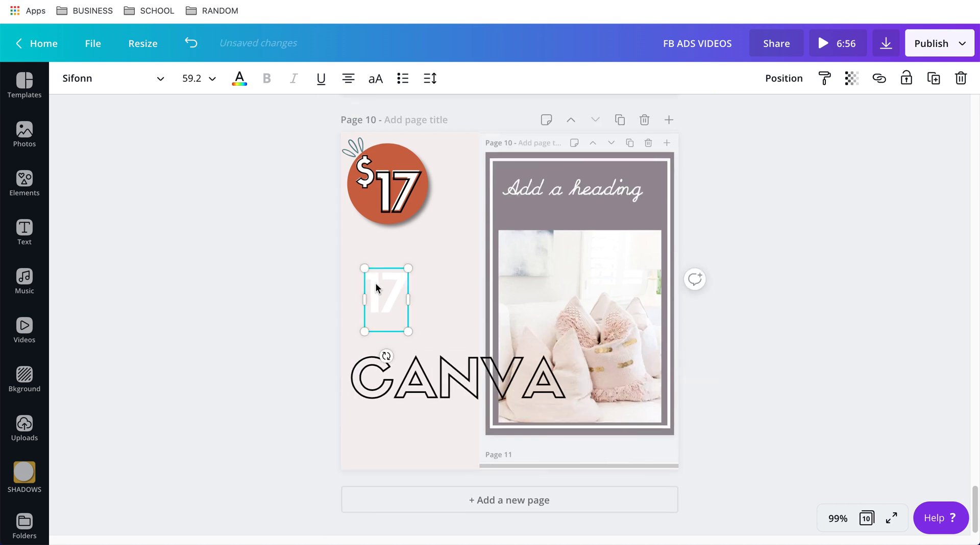
double_click(396, 293)
type("CANVA")
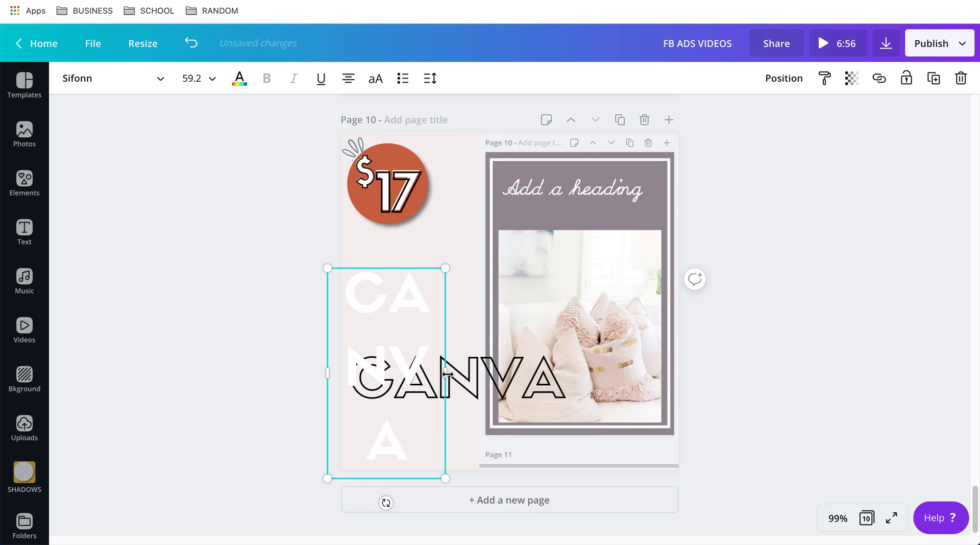
left_click_drag(447, 374, 564, 375)
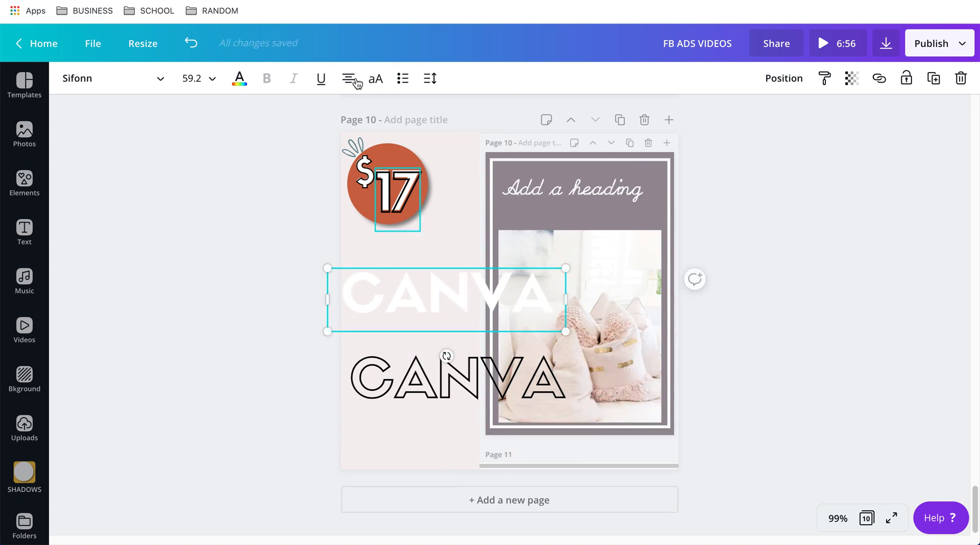
Colour the solid CANVA text burnt orange and overlay the black outlined CANVA, offset slightly right and down
left_click(239, 78)
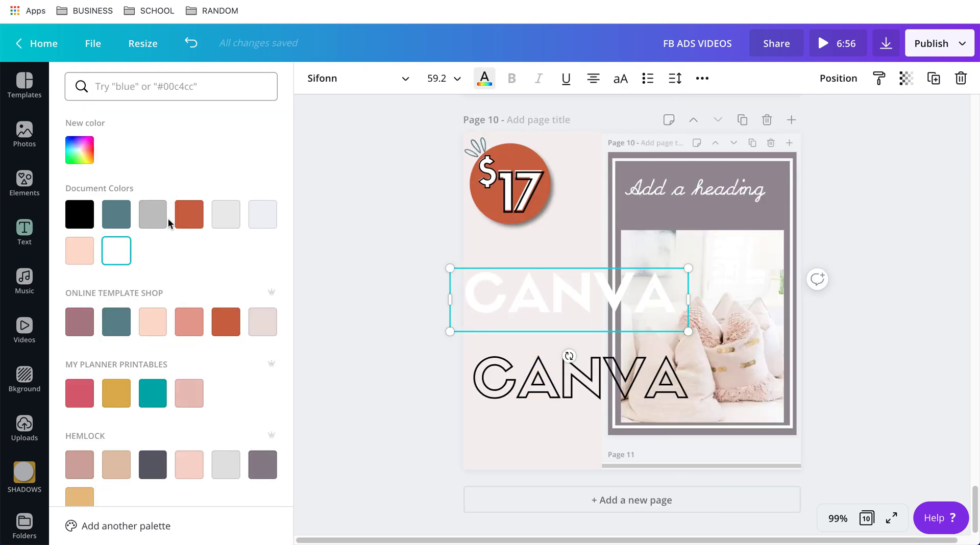
left_click(191, 224)
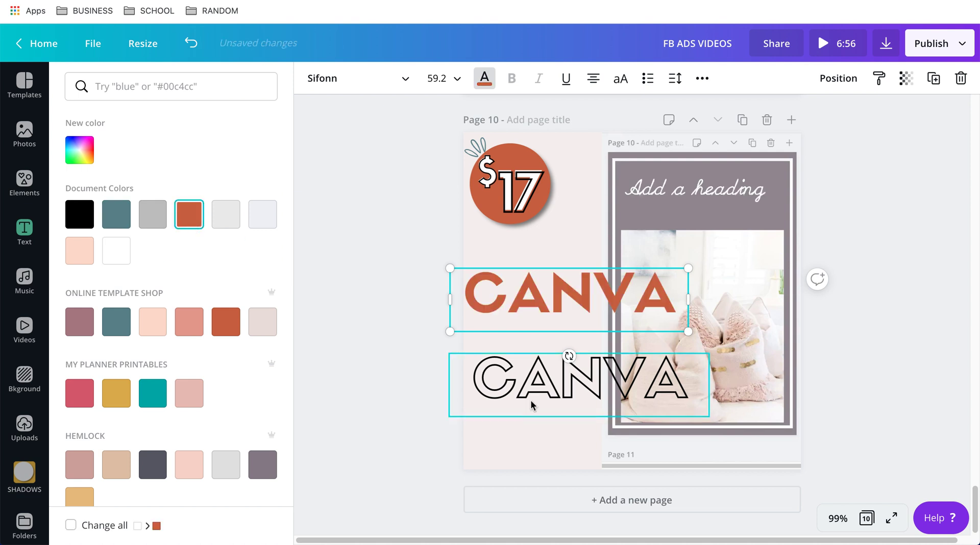
left_click_drag(529, 370, 515, 301)
key("Right")
key("Right")
key("Right")
key("Down")
key("Down")
key("Down")
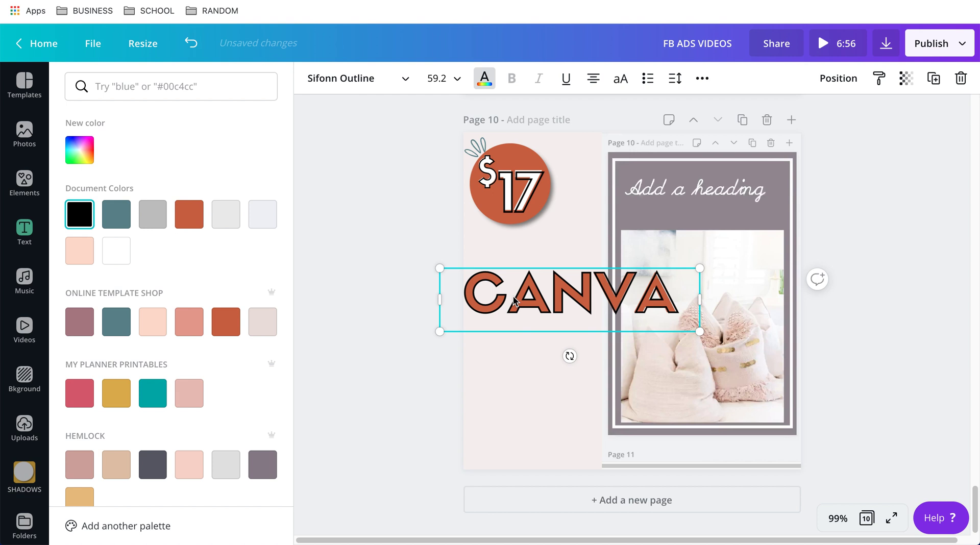
key("Right")
key("Down")
key("Right")
key("Down")
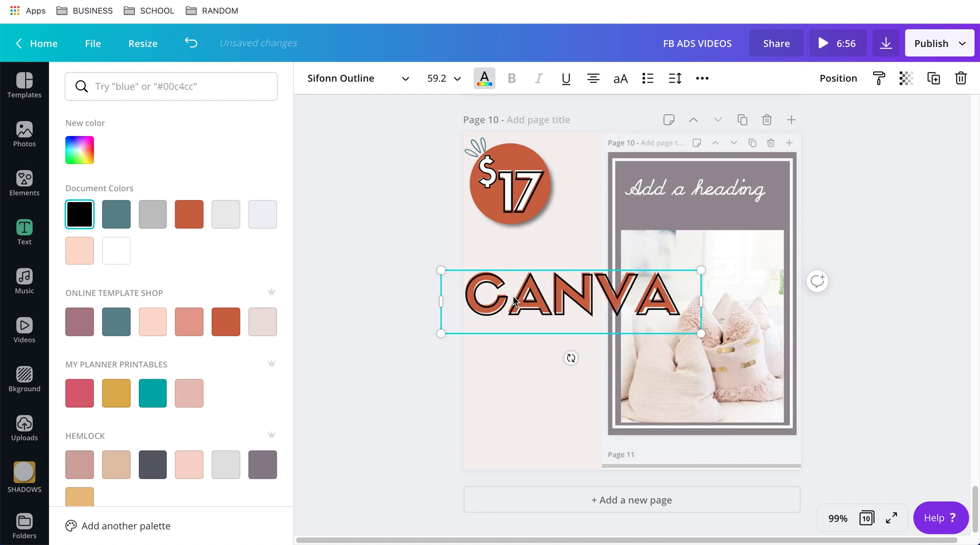
Lock the screen-recording video on page 10
left_click(403, 253)
left_click_drag(411, 266, 579, 333)
left_click(618, 177)
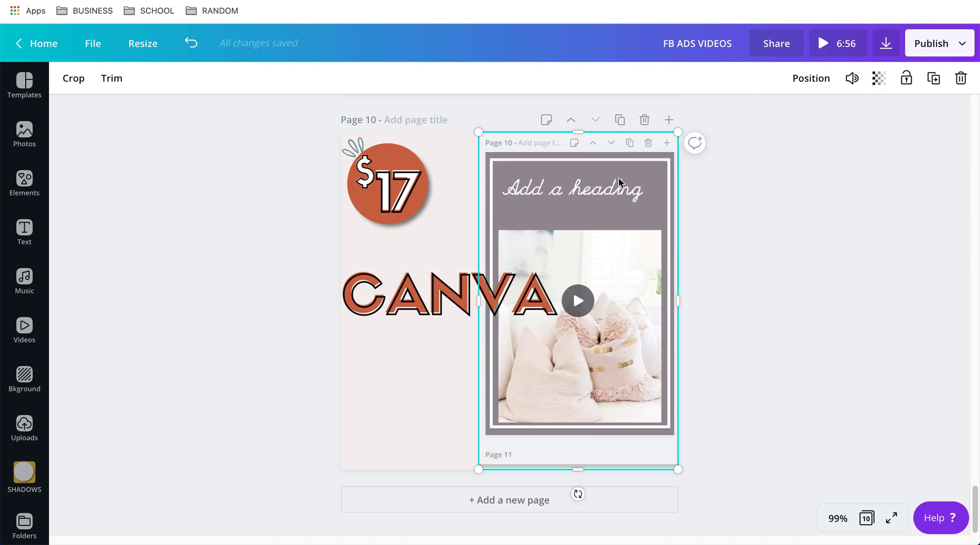
left_click(906, 78)
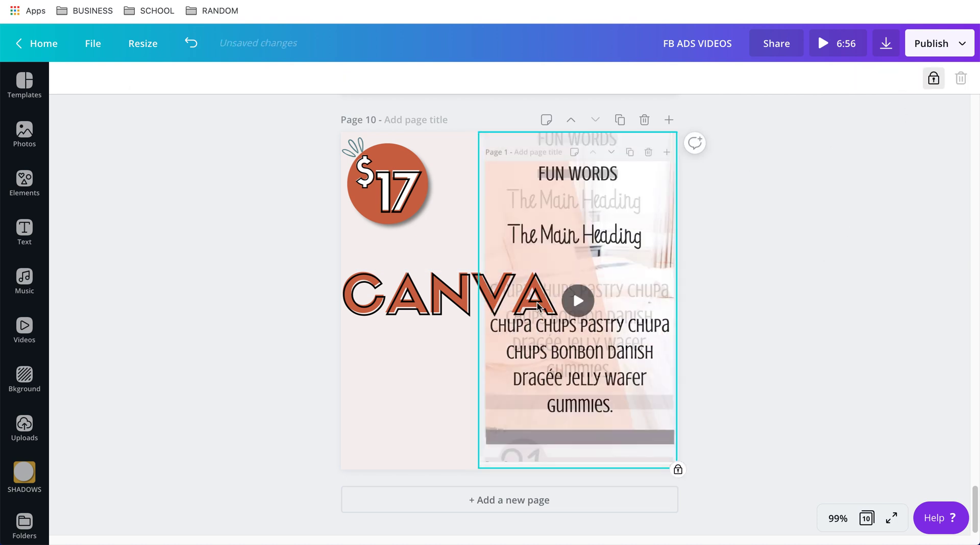
left_click(258, 288)
Shrink both CANVA layers together to fit the blank column beside the video and place them below the price badge
left_click_drag(261, 266, 444, 341)
left_click_drag(411, 288, 448, 308)
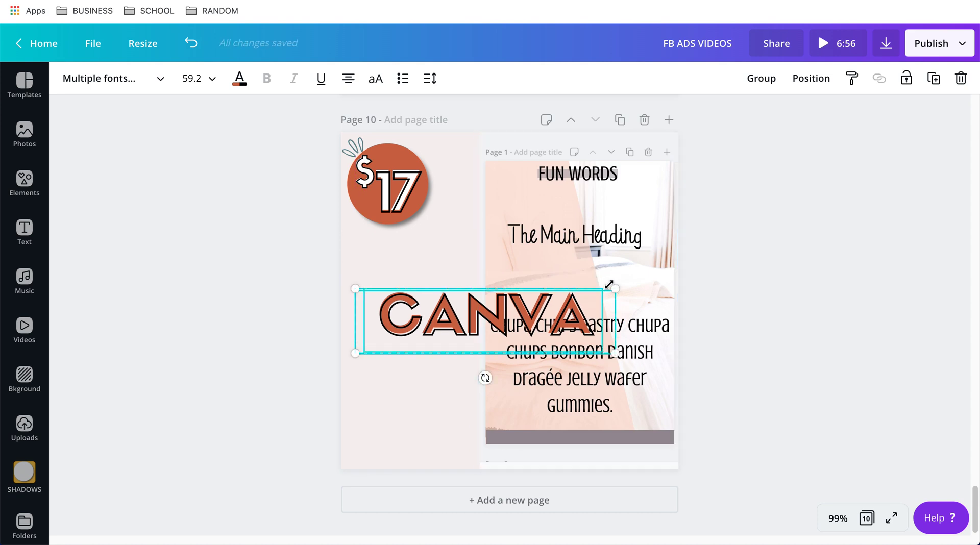
left_click_drag(605, 284, 486, 309)
left_click_drag(421, 331, 406, 288)
left_click(274, 293)
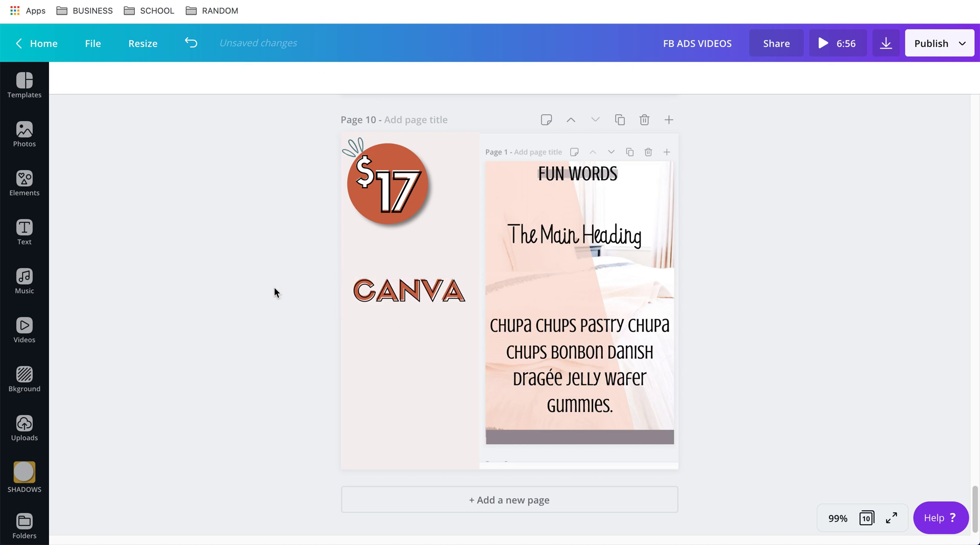
Add a heading text box below CANVA on page 10 and replace its text with "PIN"
left_click(24, 229)
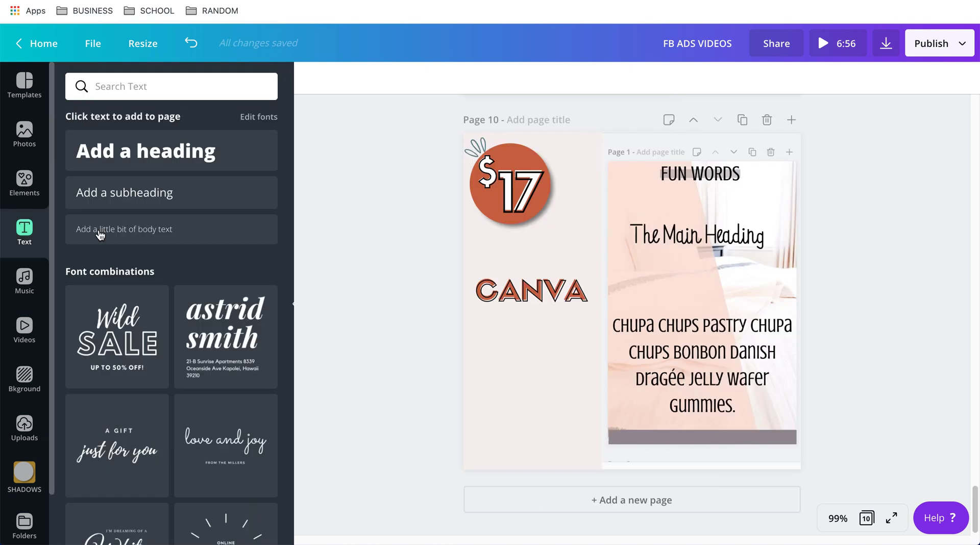
left_click(189, 151)
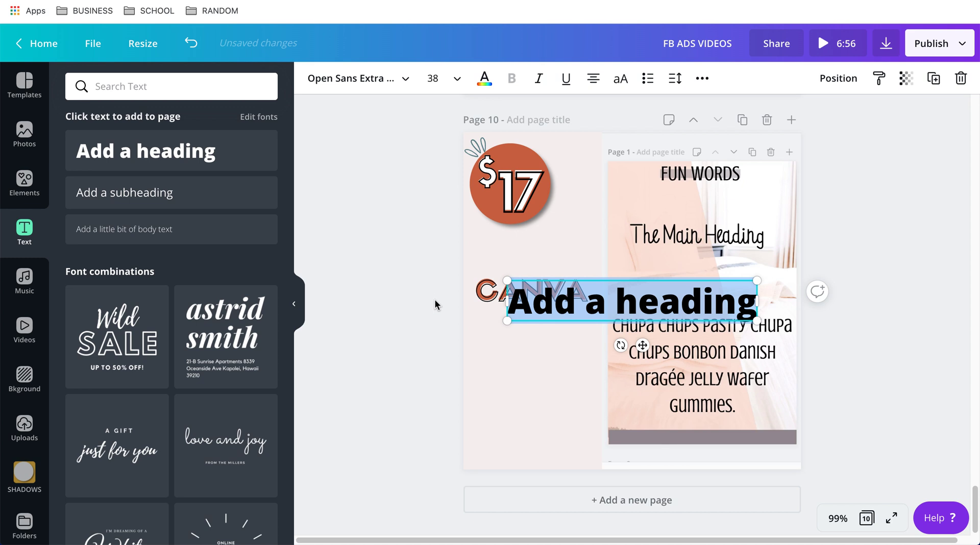
left_click_drag(641, 345, 608, 389)
left_click(608, 389)
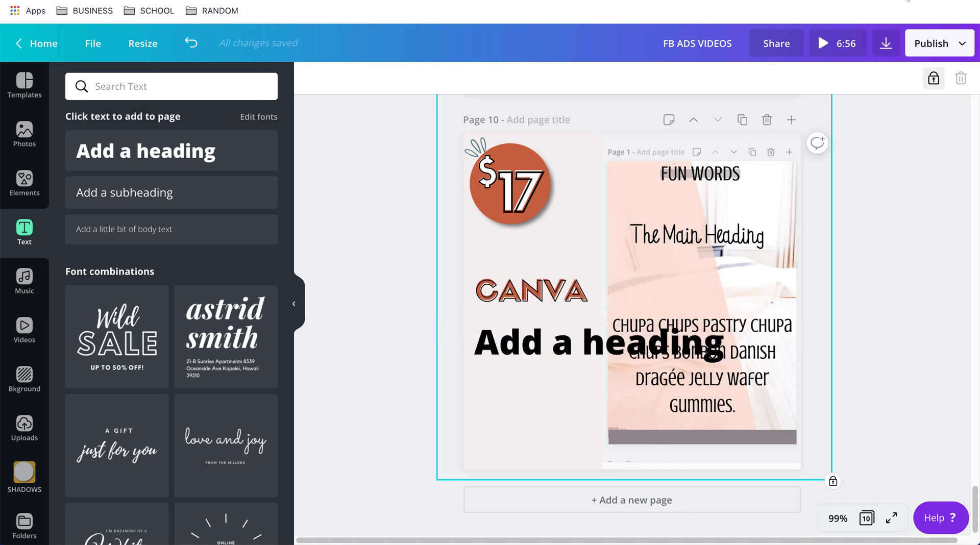
left_click(463, 347)
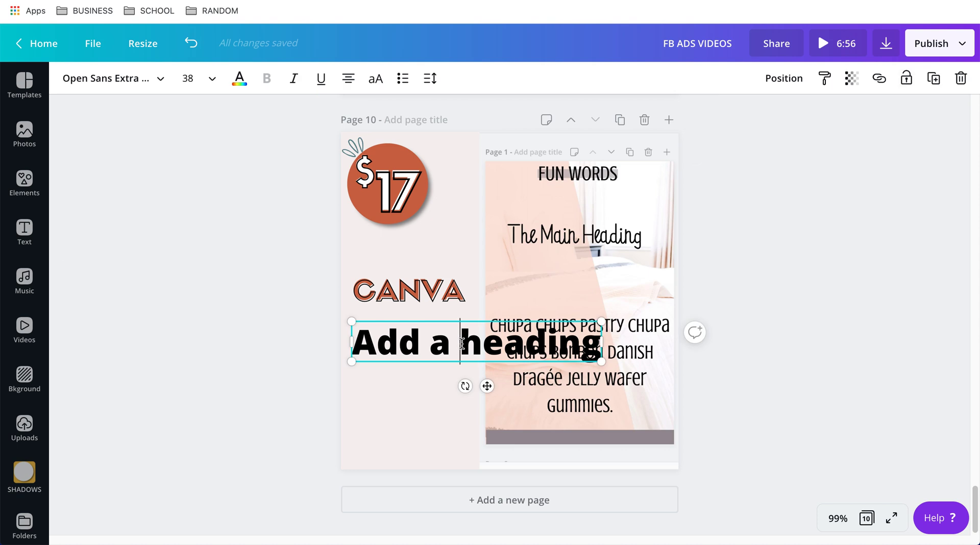
triple_click(463, 343)
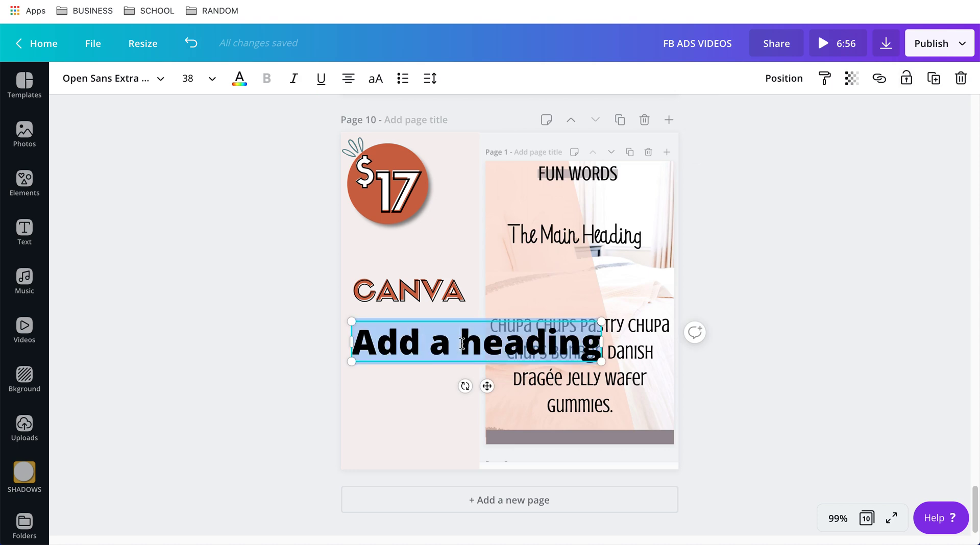
type("PIN")
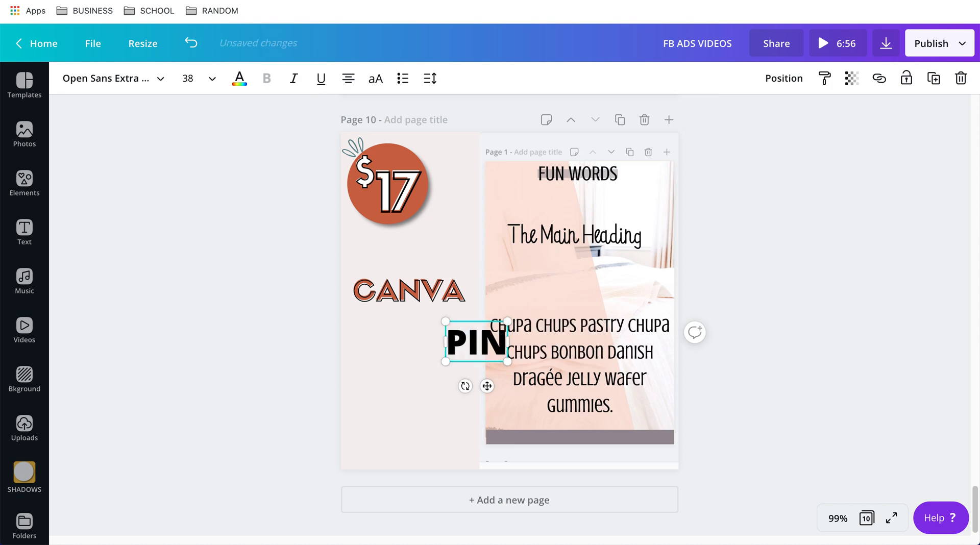
Set the PIN text to the Black Hawk Alt font and move it under CANVA in the blank column
left_click(155, 77)
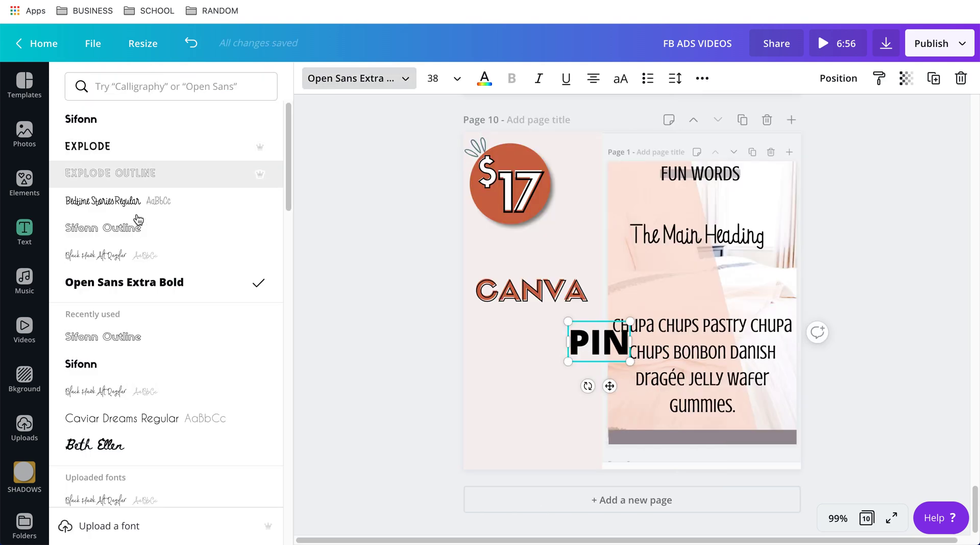
left_click(132, 257)
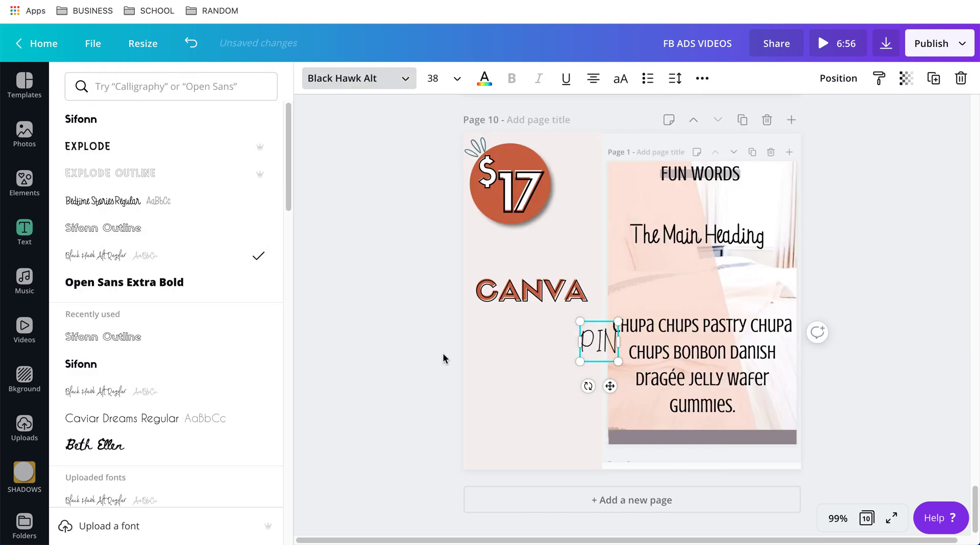
left_click_drag(610, 386, 530, 386)
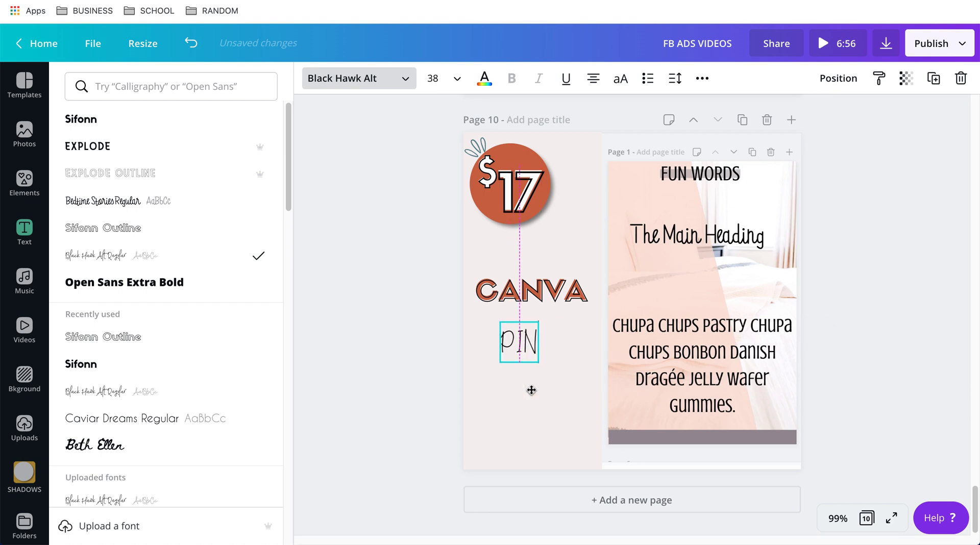
left_click(374, 246)
Retype the PIN text as "Pin" with lowercase letters after the capital and widen its text box
left_click(396, 342)
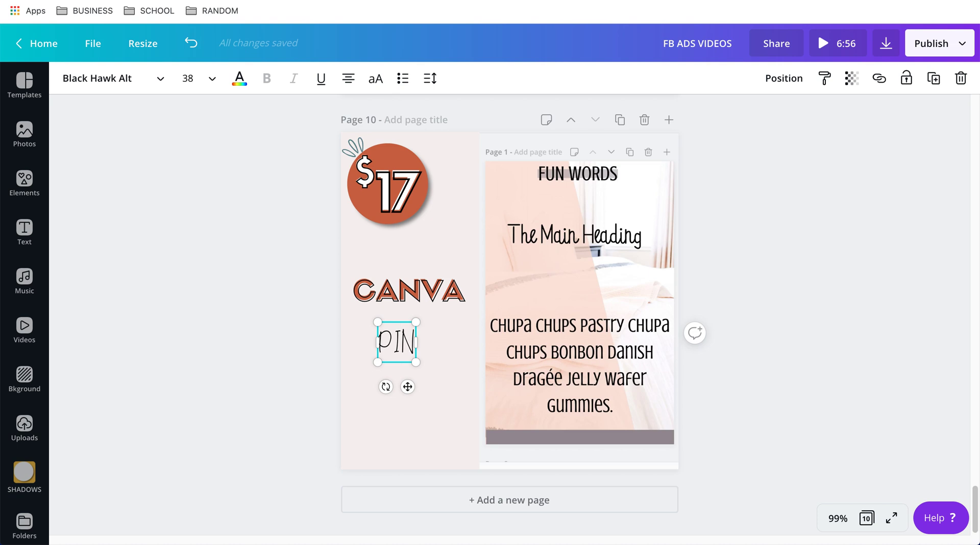
key("BackSpace")
key("BackSpace")
key("BackSpace")
type("pin")
left_click_drag(406, 366, 542, 370)
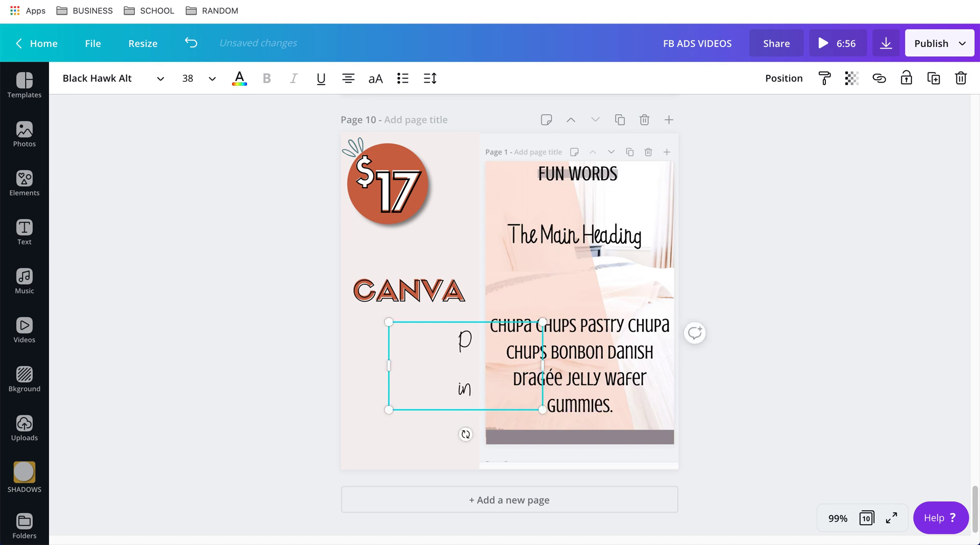
left_click(458, 389)
key("BackSpace")
Enlarge the Pin text to font size 59.4 and position it directly beneath CANVA
left_click_drag(543, 342, 480, 402)
left_click(255, 375)
left_click_drag(424, 361, 398, 340)
Duplicate the Pin text below itself, change the copy to "Templates", widen it to one line, and centre it under CANVA
left_click_drag(441, 374, 413, 405)
key("ctrl+d")
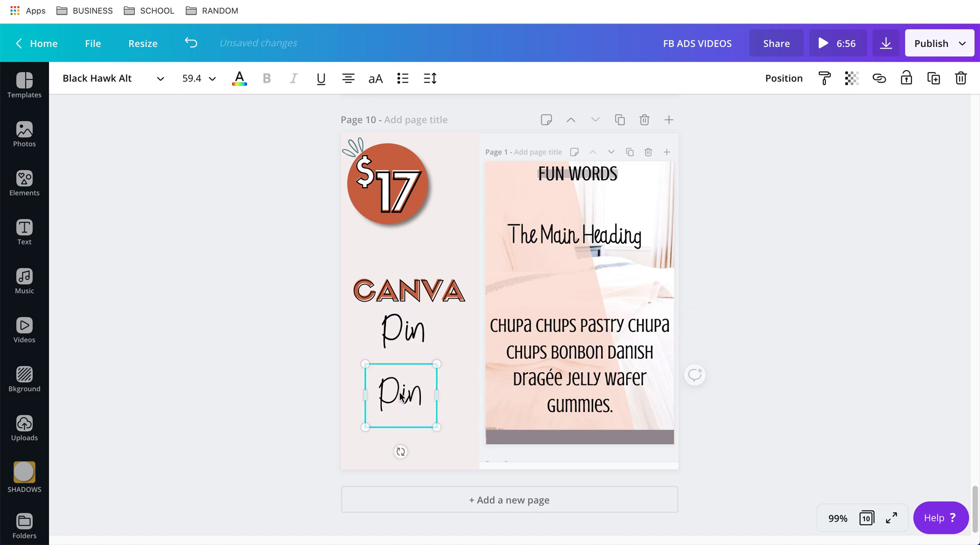
double_click(399, 392)
type("Templates")
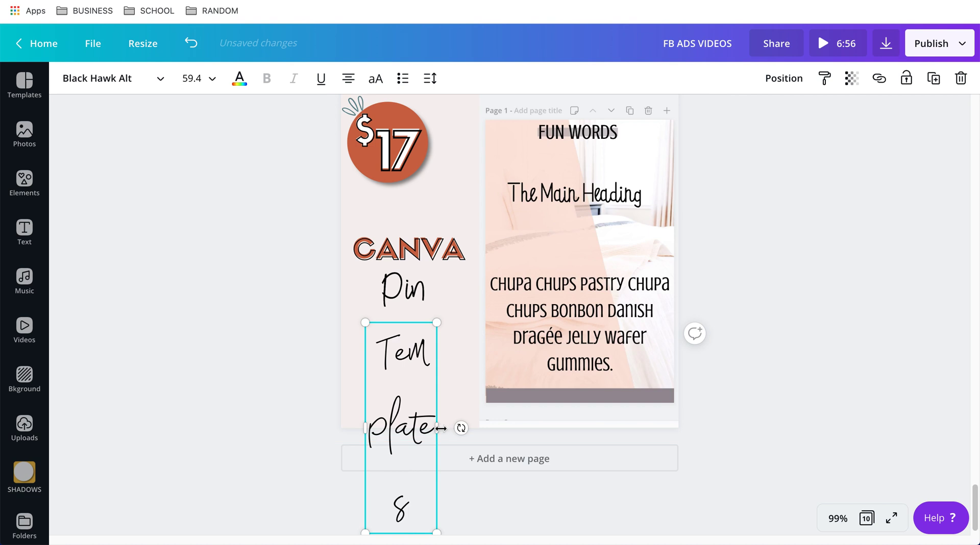
left_click_drag(437, 428, 509, 428)
left_click(300, 381)
left_click_drag(449, 397, 417, 387)
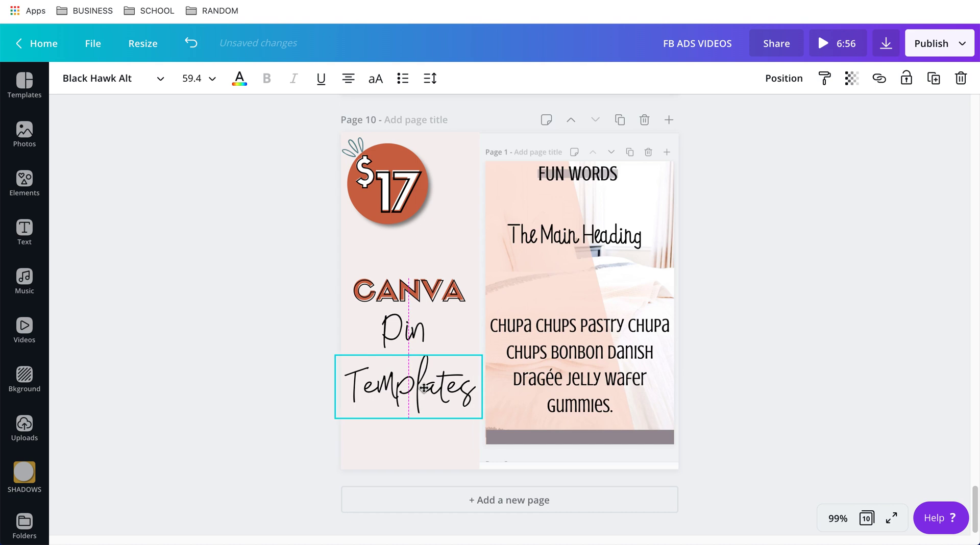
Select the CANVA, Pin and Templates text layers together and nudge them slightly down the page
left_click(259, 372)
left_click_drag(335, 373, 446, 441)
key("Down")
key("Down")
key("Down")
key("Down")
key("Down")
key("Down")
key("Down")
key("Down")
key("Down")
key("Down")
key("Down")
key("Down")
key("Down")
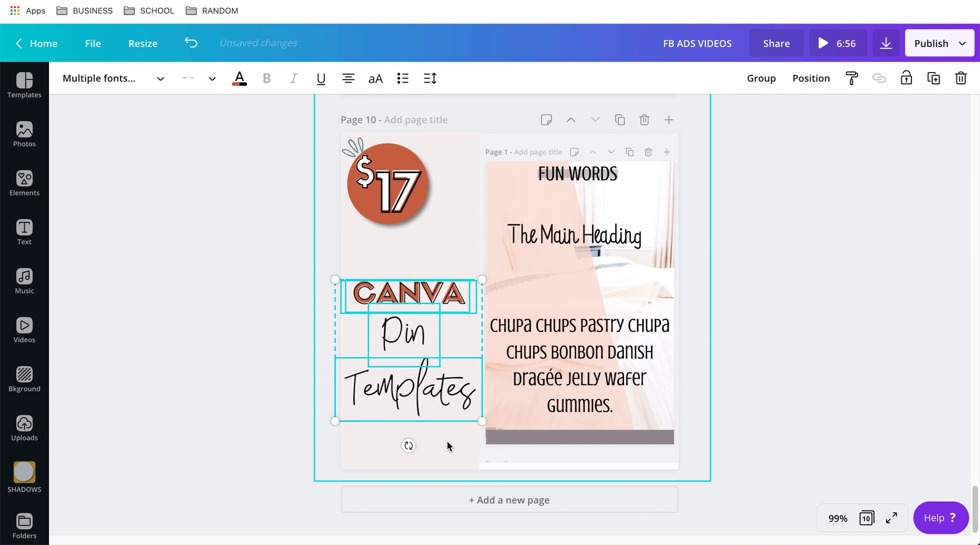
Nudge the selected CANVA, Pin and Templates text layers slightly further down page 10 and deselect them
key("Down")
key("Down")
key("Down")
key("Down")
key("Down")
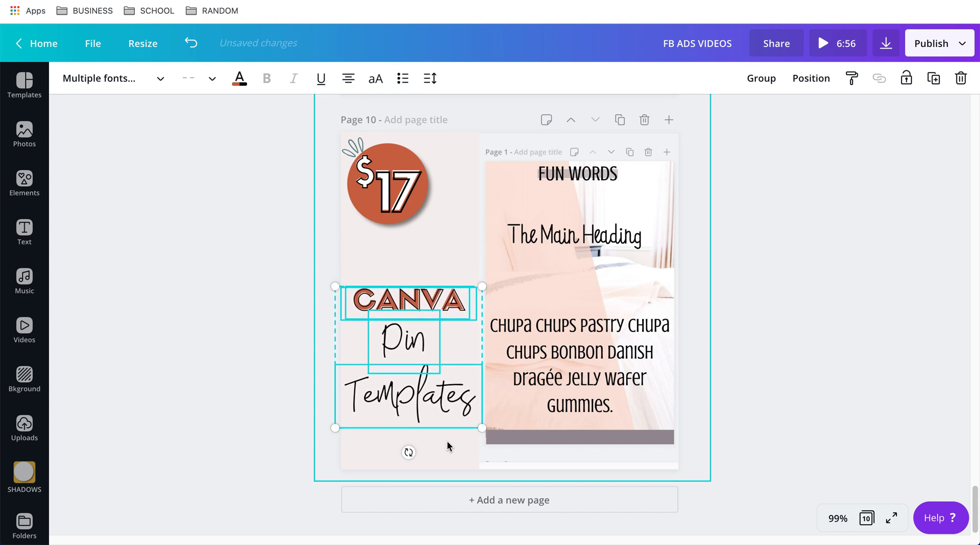
left_click(212, 262)
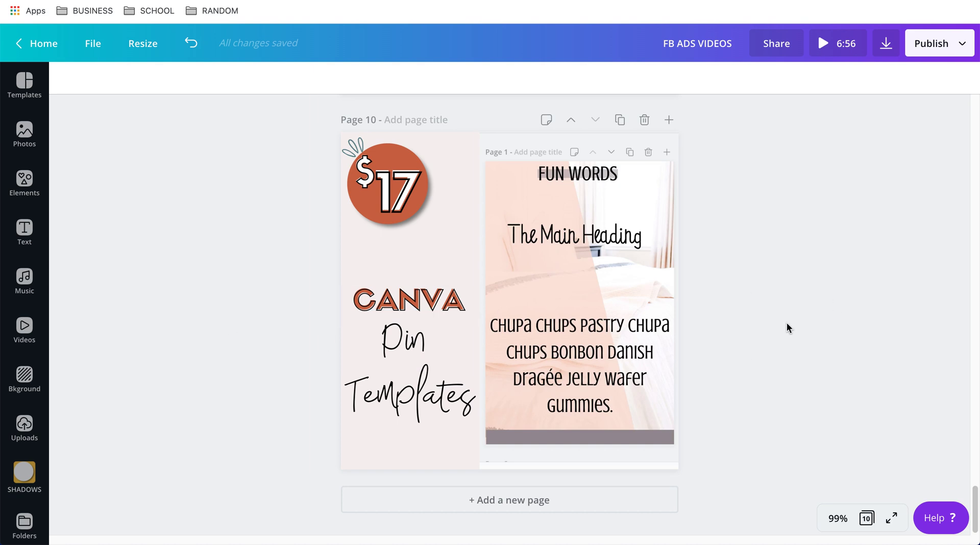
Download only page 10 of the design as a video file
scroll(786, 324, "up", 3)
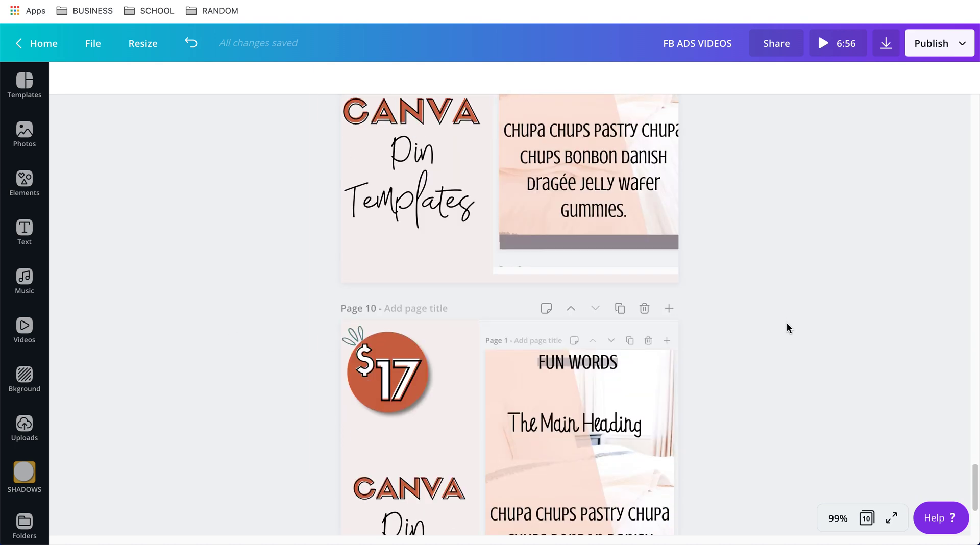
scroll(786, 327, "down", 4)
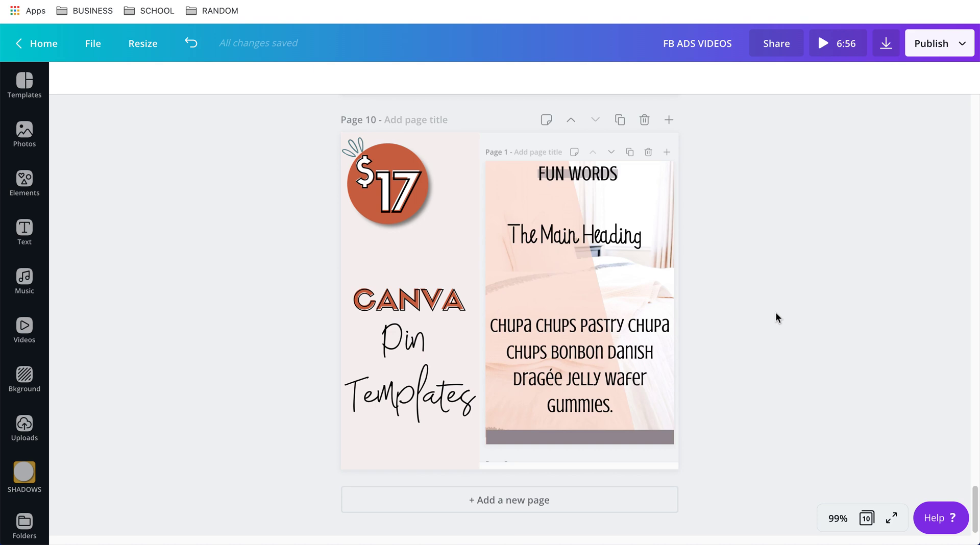
scroll(772, 311, "up", 1)
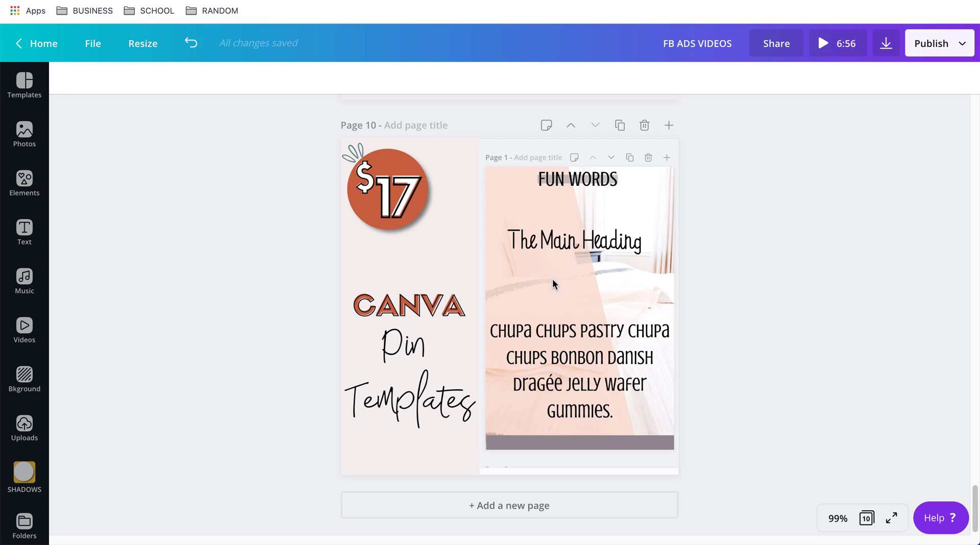
left_click(887, 46)
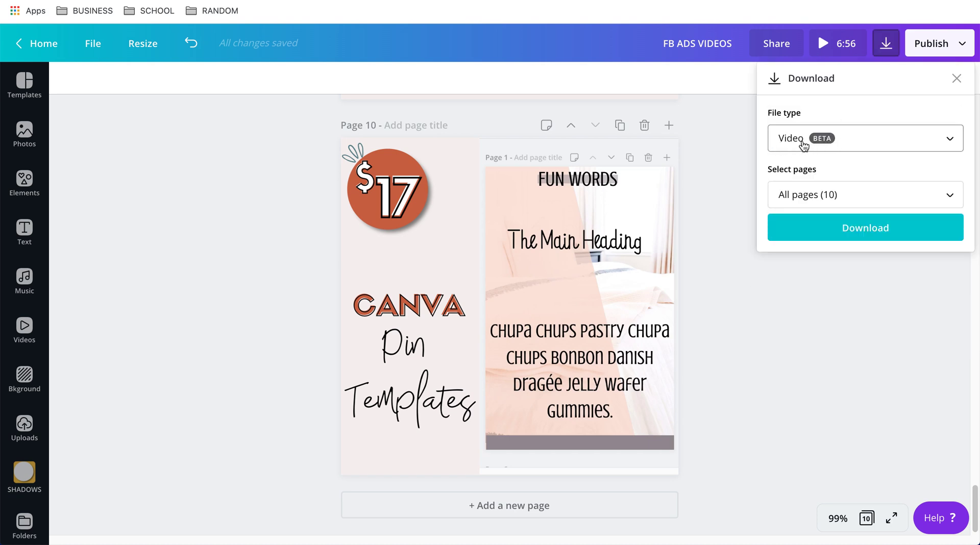
left_click(868, 200)
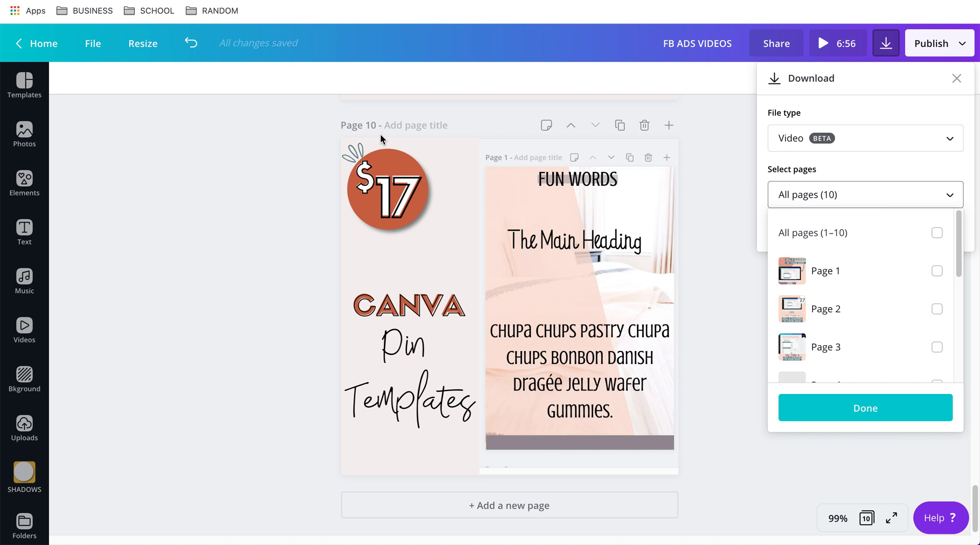
left_click_drag(959, 231, 959, 333)
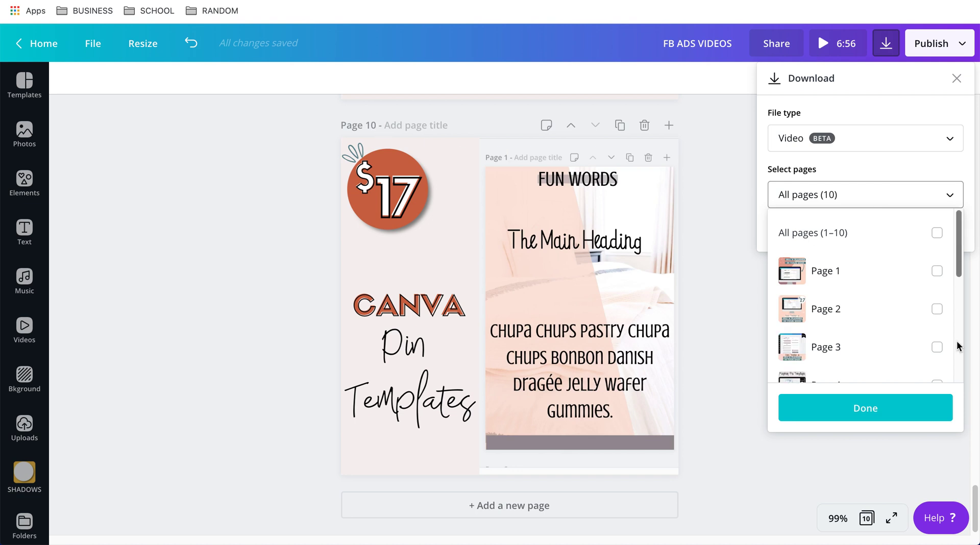
left_click(852, 360)
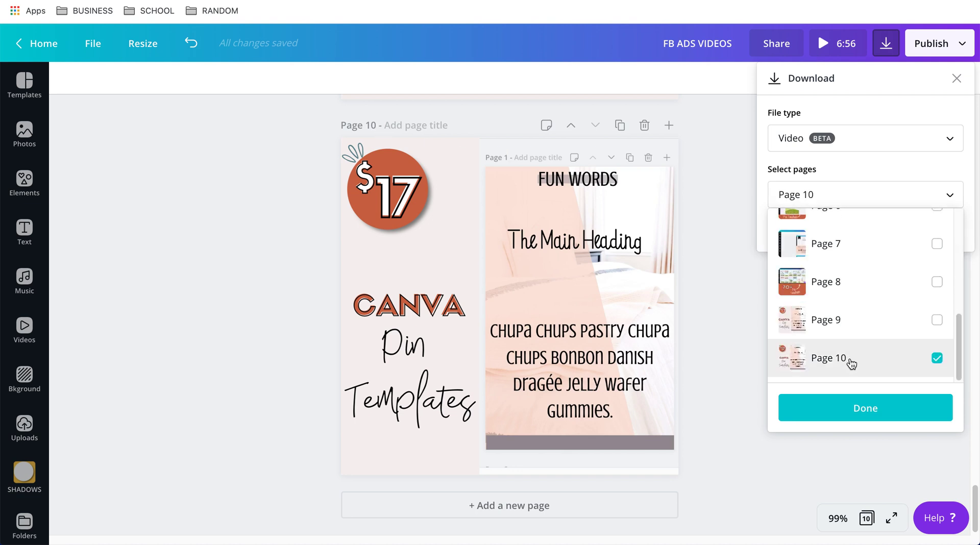
left_click(848, 407)
left_click(864, 236)
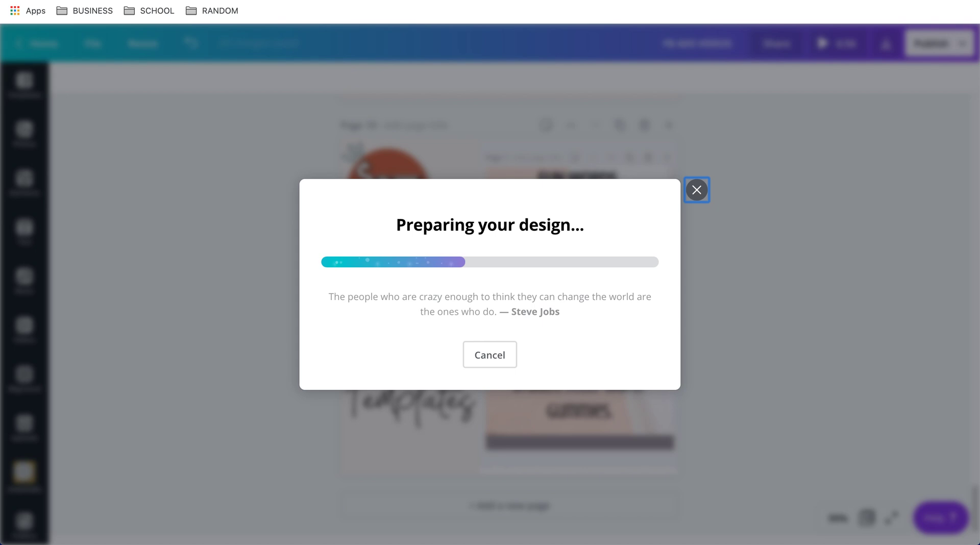
left_click(696, 144)
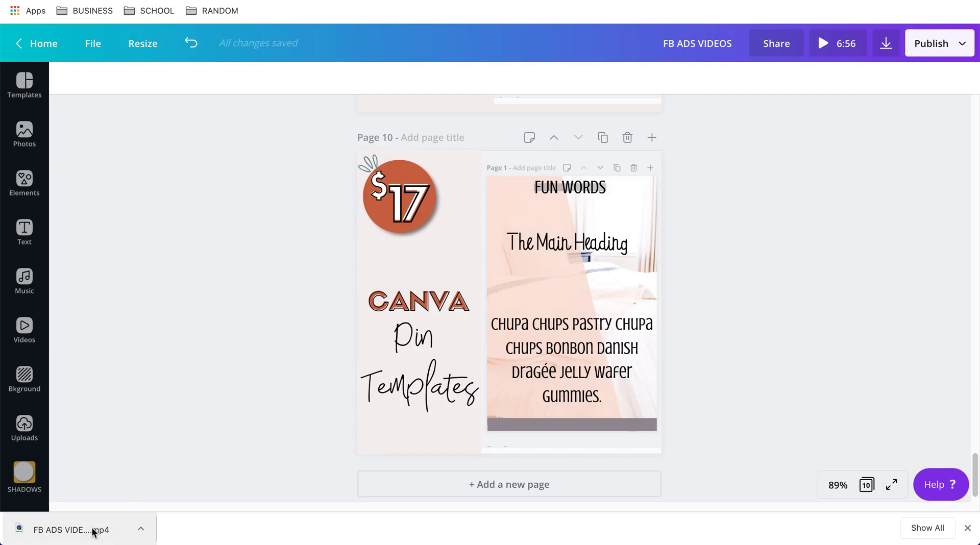
Play the downloaded page 10 video to check the ad, and close the player
left_click(94, 530)
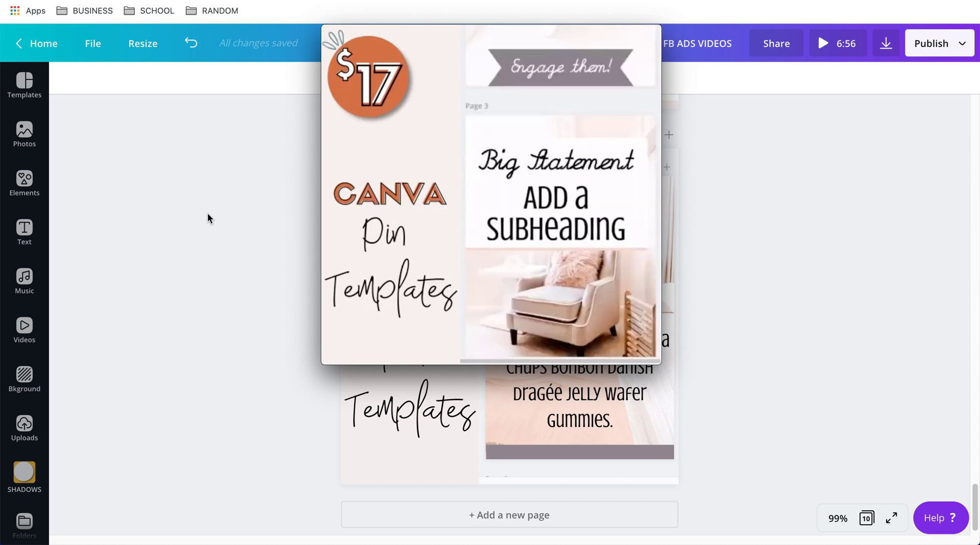
mouse_move(442, 151)
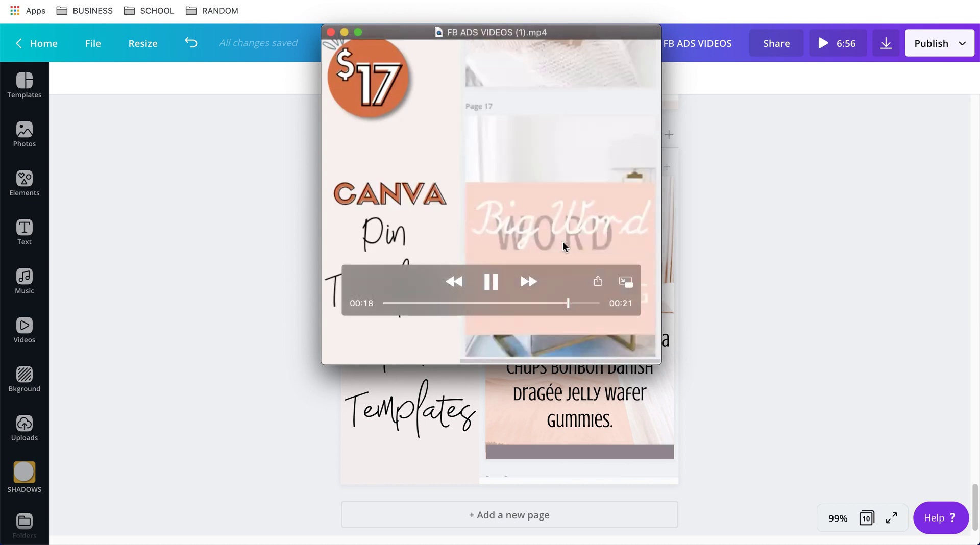
mouse_move(585, 247)
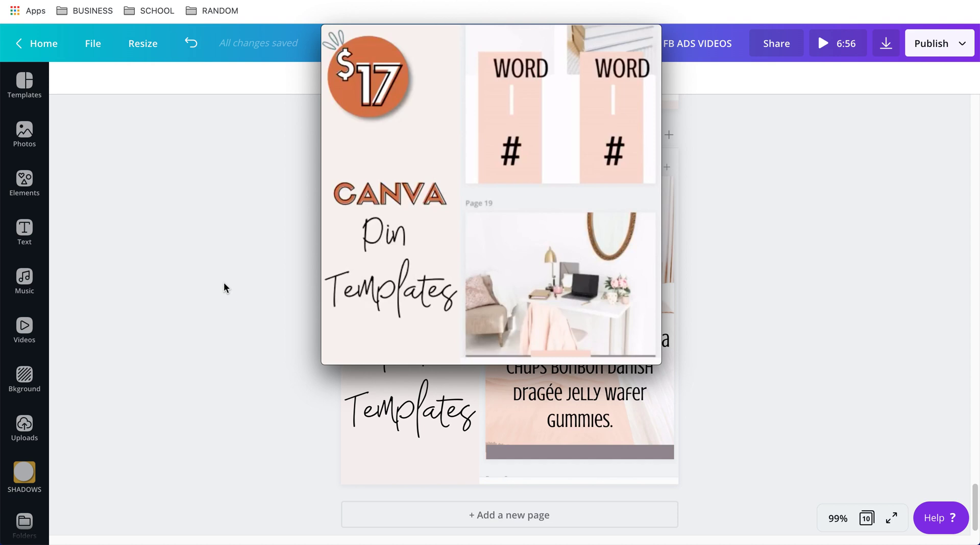
left_click(331, 32)
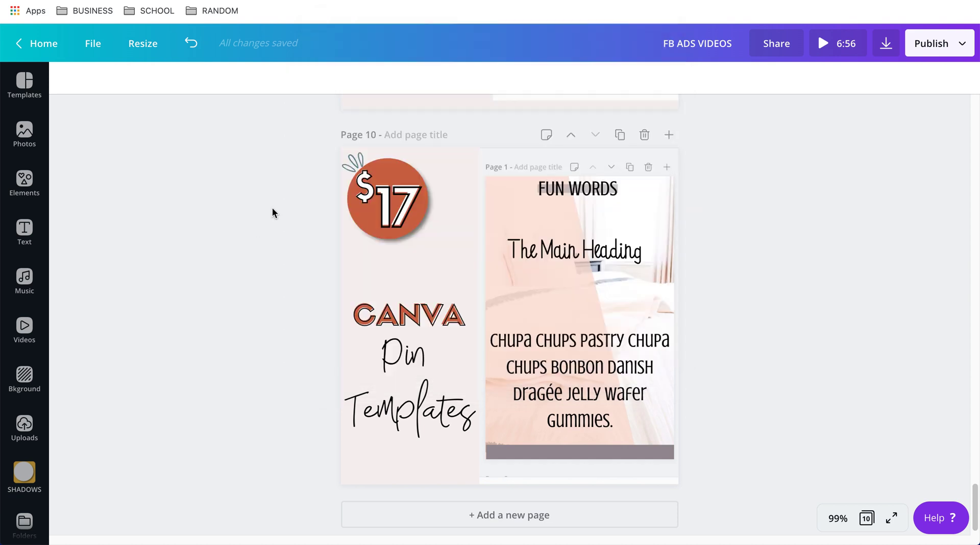
Shift the cropped planner clip on page 1's computer mockup off the recording layered beneath it, and undo the move
left_click_drag(976, 494, 968, 103)
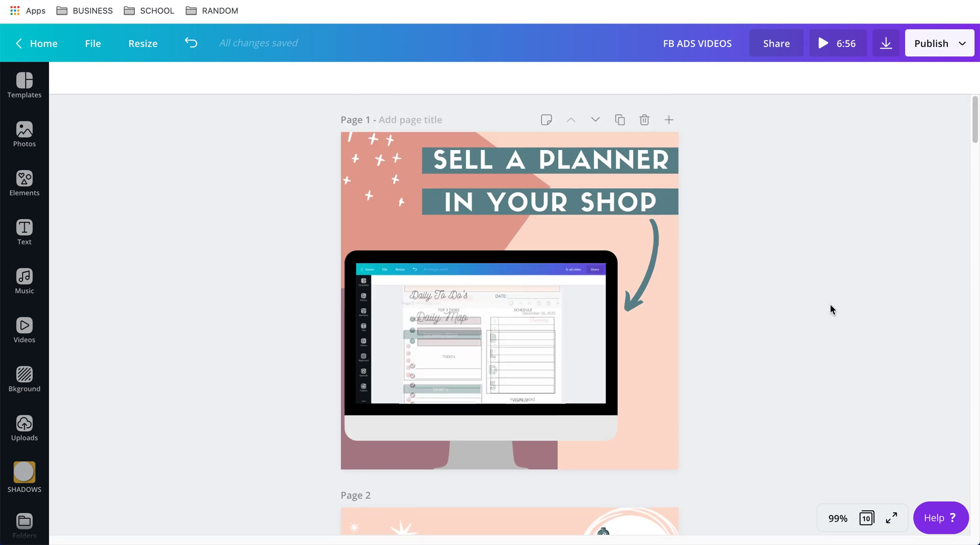
left_click(481, 318)
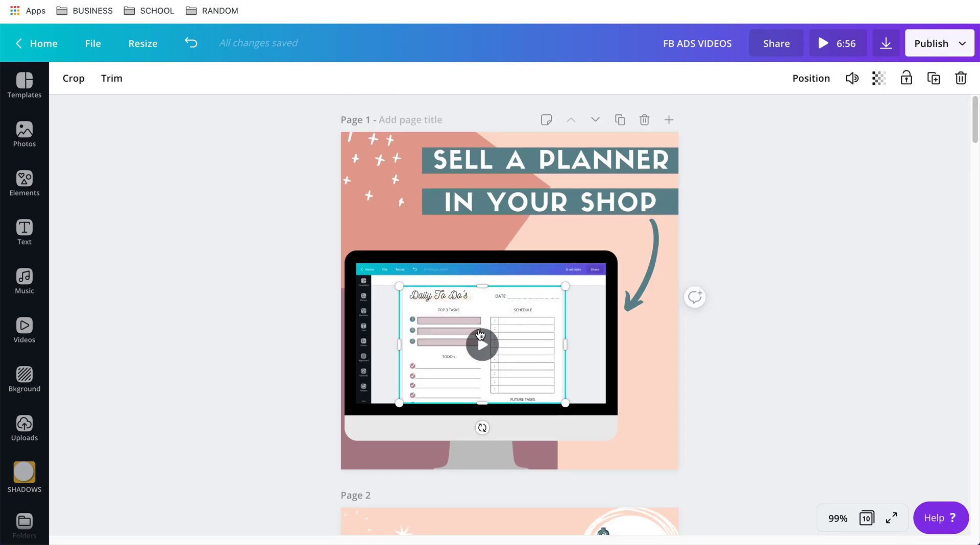
left_click_drag(481, 319, 451, 308)
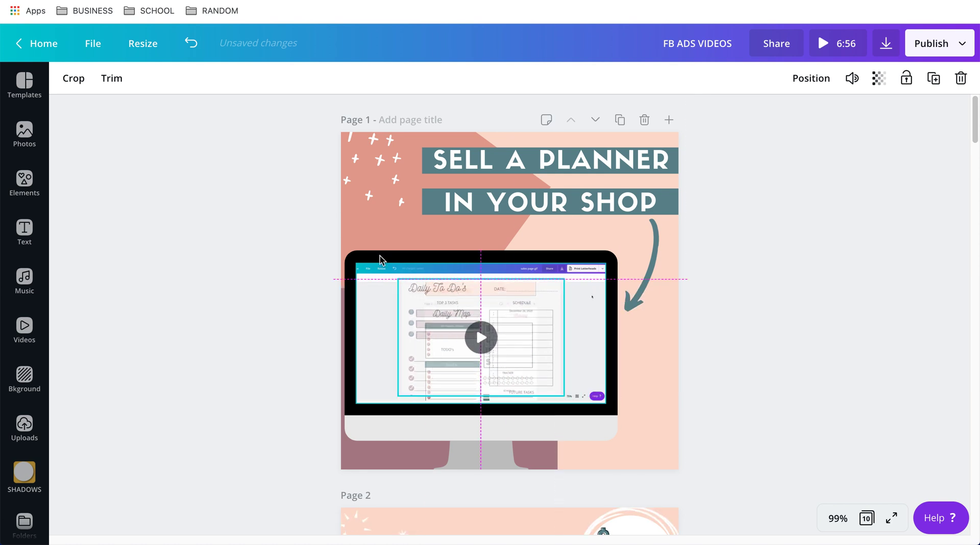
left_click(209, 95)
left_click(192, 44)
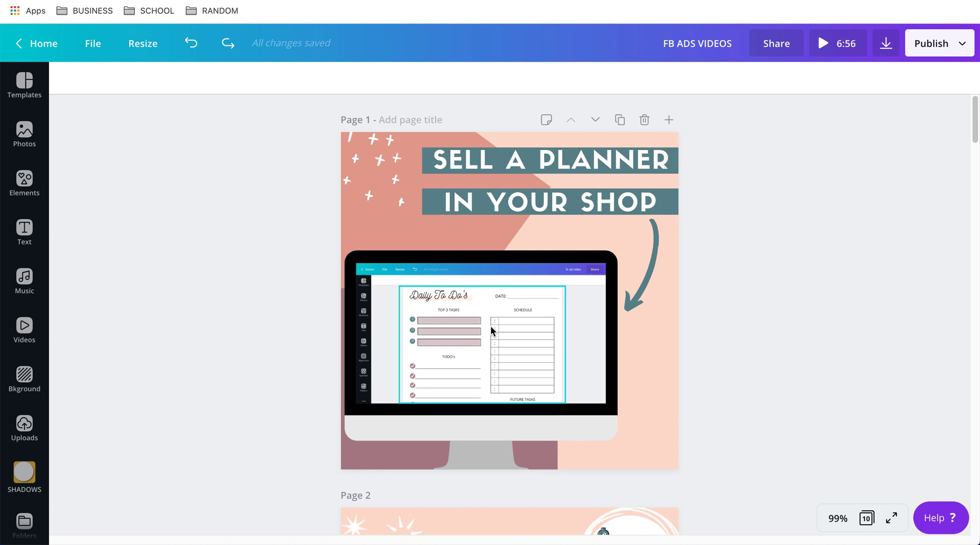
Preview the uploaded screen recordings, including the 1:08 planner video, and return to the page 1 design
left_click(25, 428)
mouse_move(153, 225)
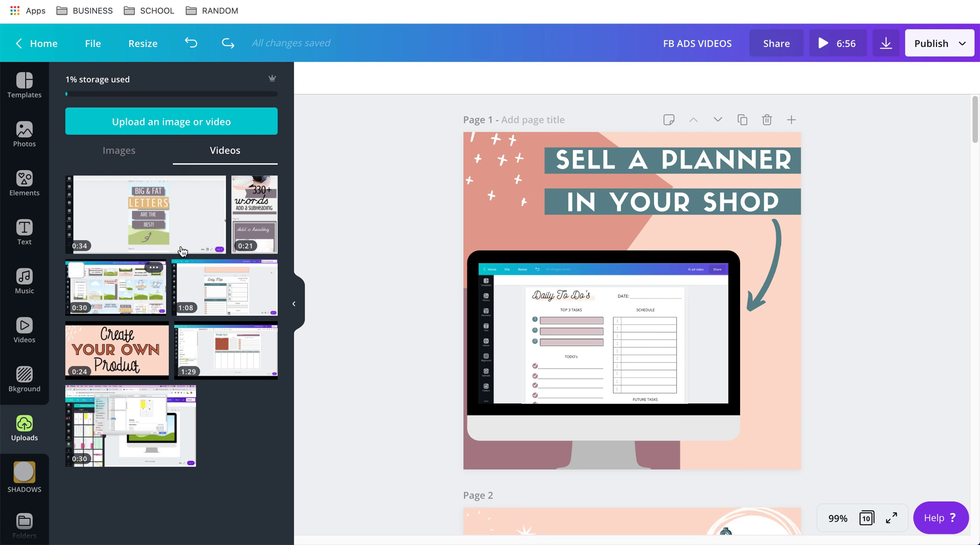
mouse_move(227, 362)
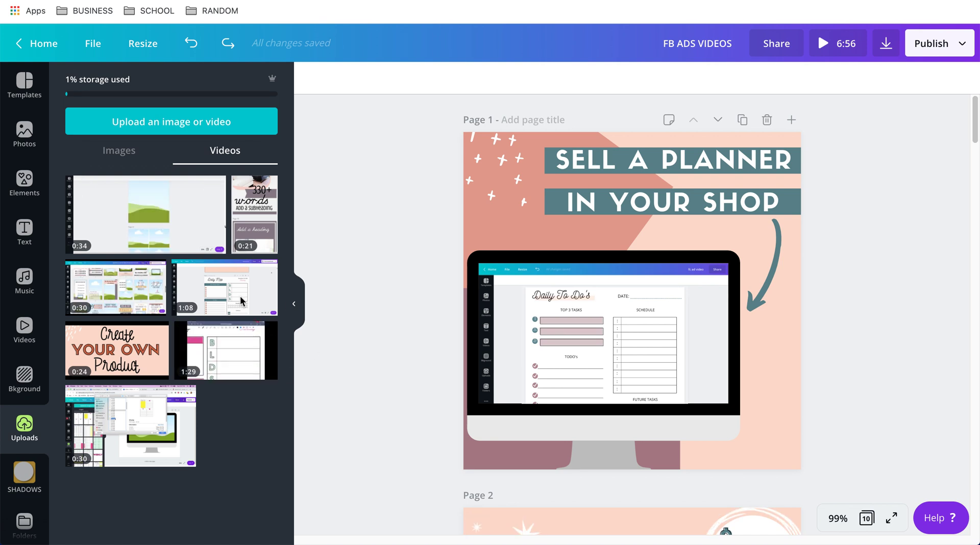
mouse_move(187, 313)
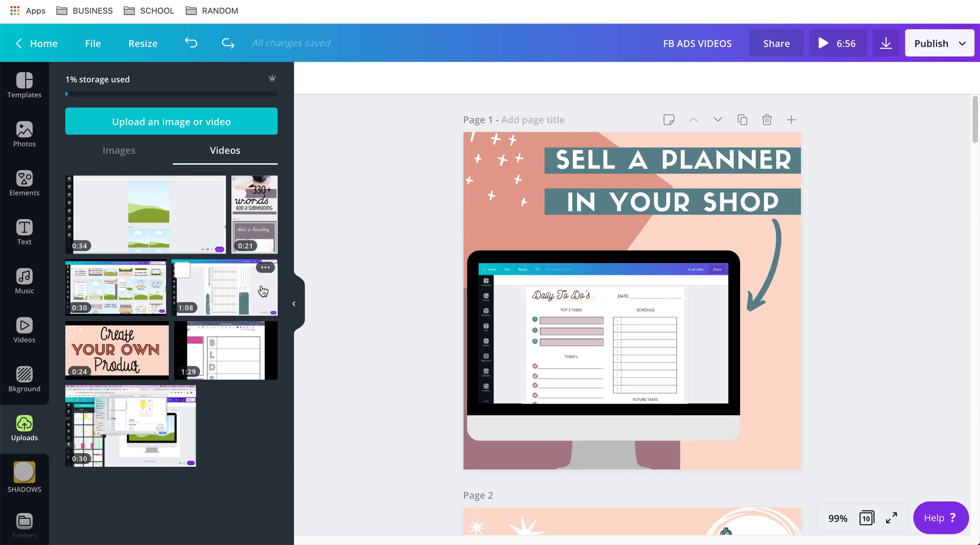
left_click(301, 305)
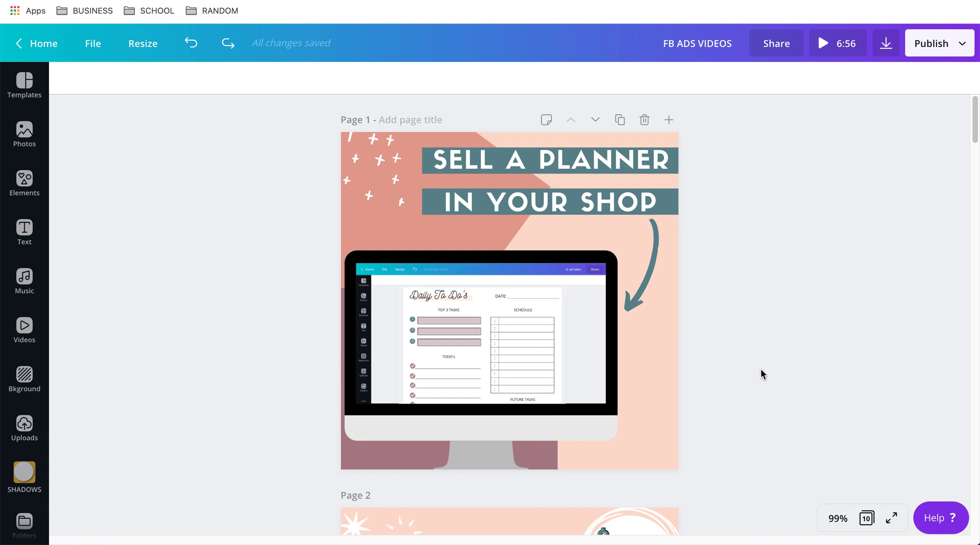
left_click_drag(975, 115, 961, 242)
scroll(961, 148, "up", 20)
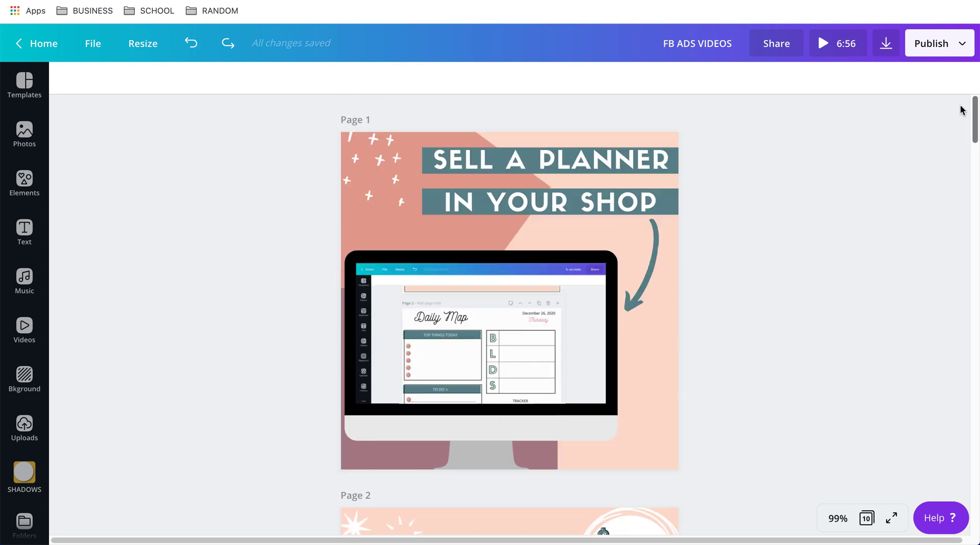